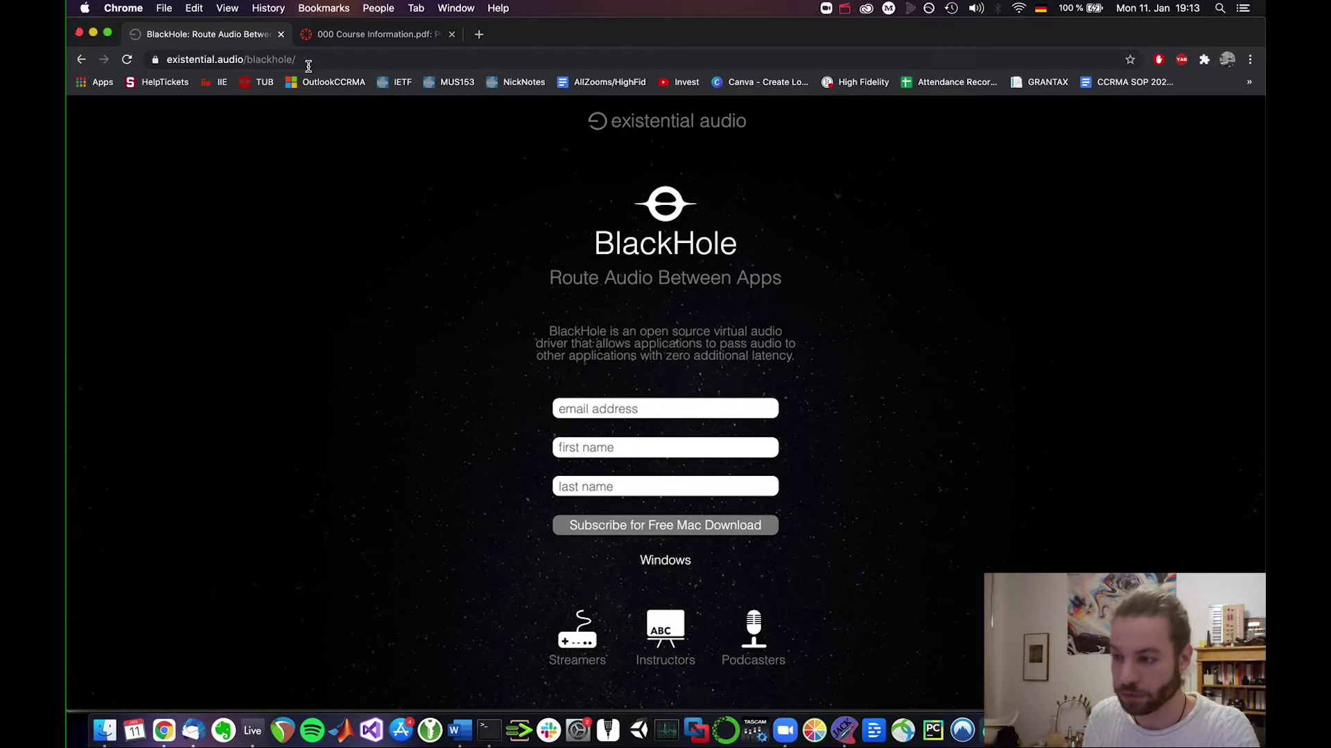
Show the existential.audio/blackhole URL in Chrome's address bar on the BlackHole download page
{"action": "left_click", "coordinate": [309, 62]}
{"action": "left_click", "coordinate": [308, 61]}
{"action": "left_click", "coordinate": [348, 125]}
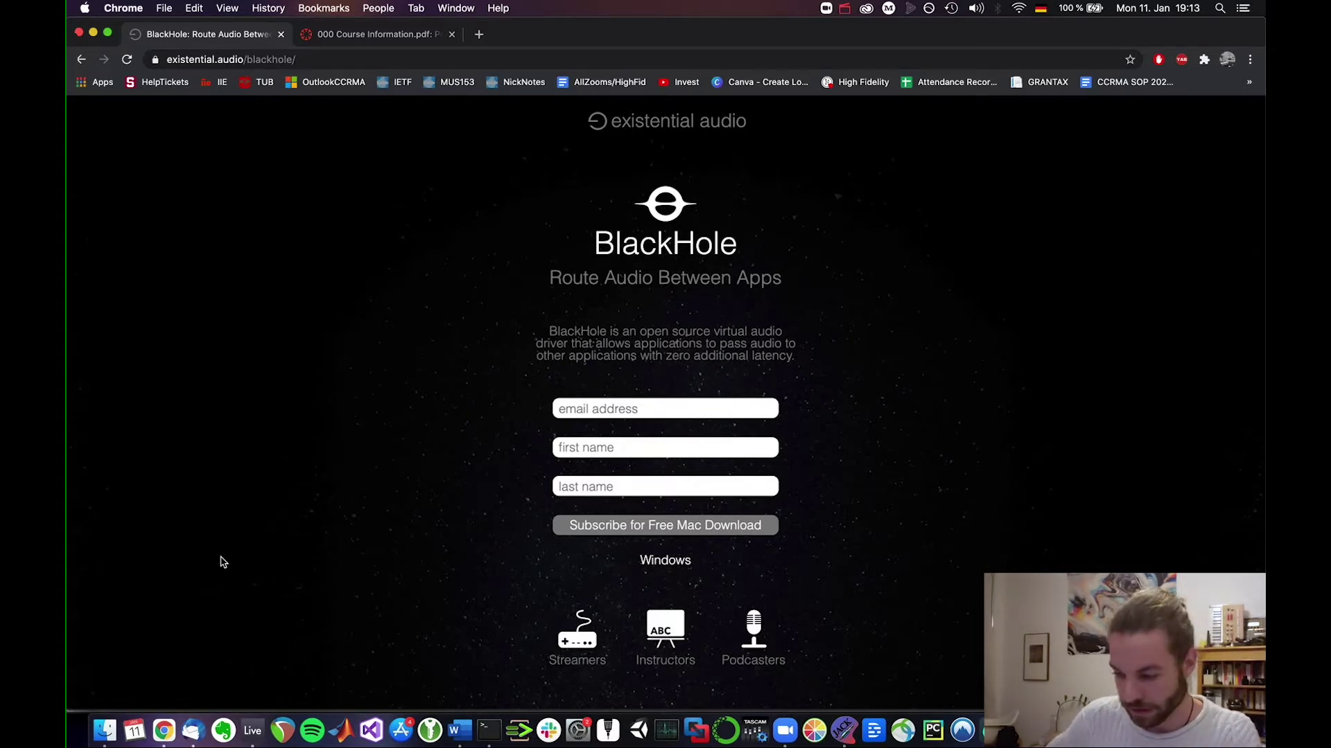
Launch Audio MIDI Setup through Spotlight and view the Scarlett 2i2 USB device settings
{"action": "key", "text": "super+space"}
{"action": "type", "text": "audio midi"}
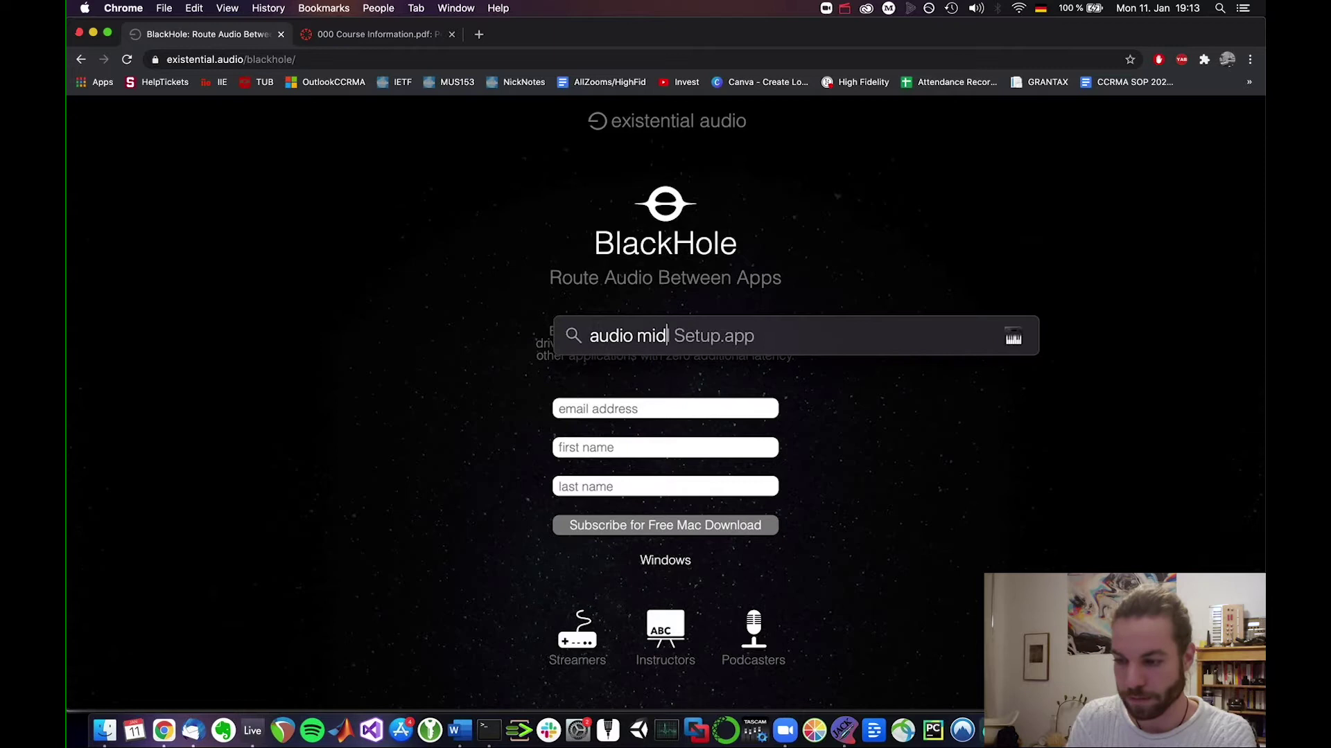
{"action": "key", "text": "Return"}
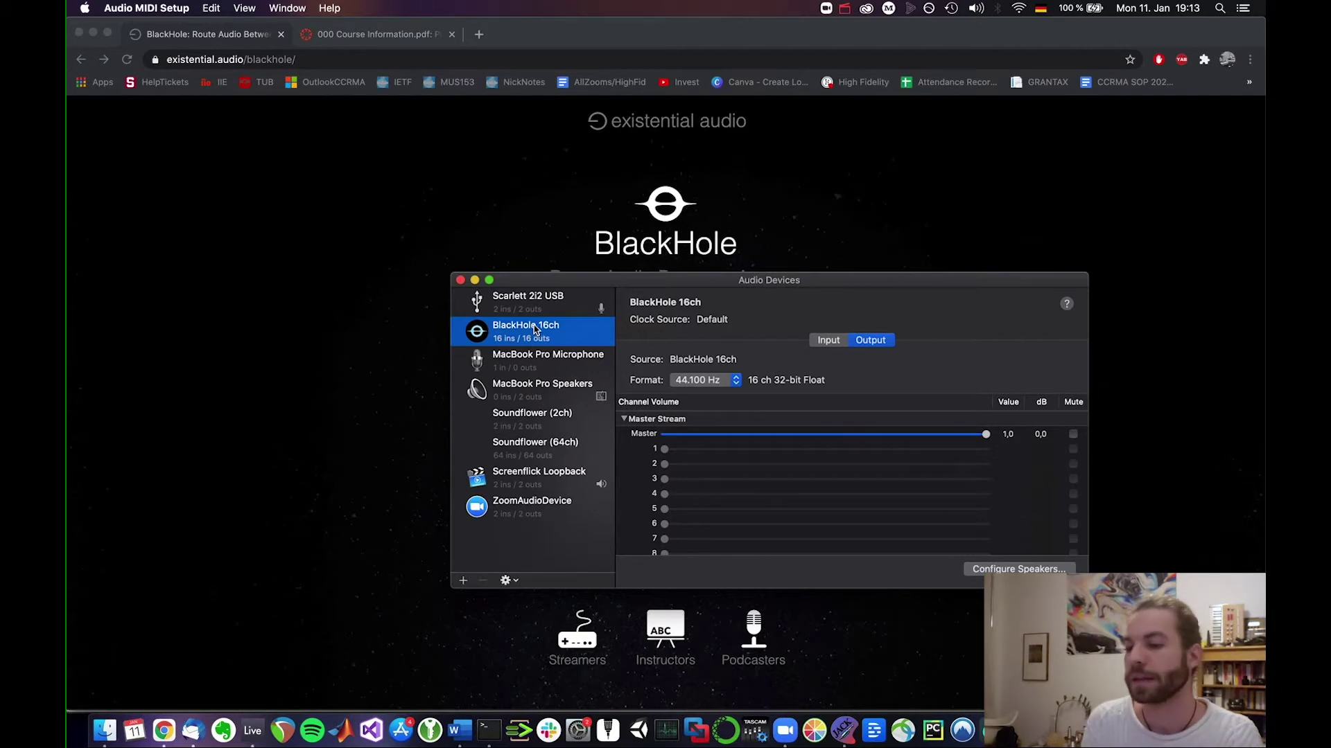
{"action": "left_click", "coordinate": [536, 297]}
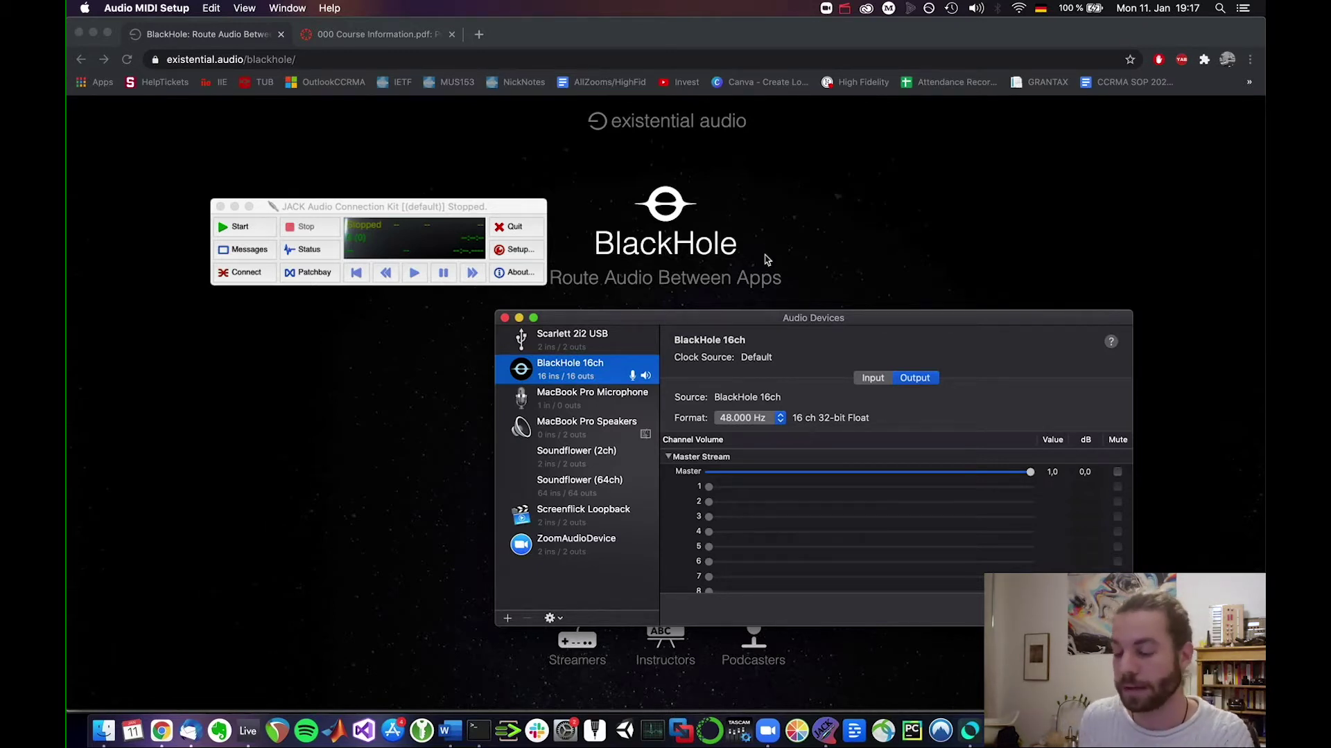
Create a new aggregate device and name it 'AudioInterface+Virtual'
{"action": "left_click", "coordinate": [570, 555]}
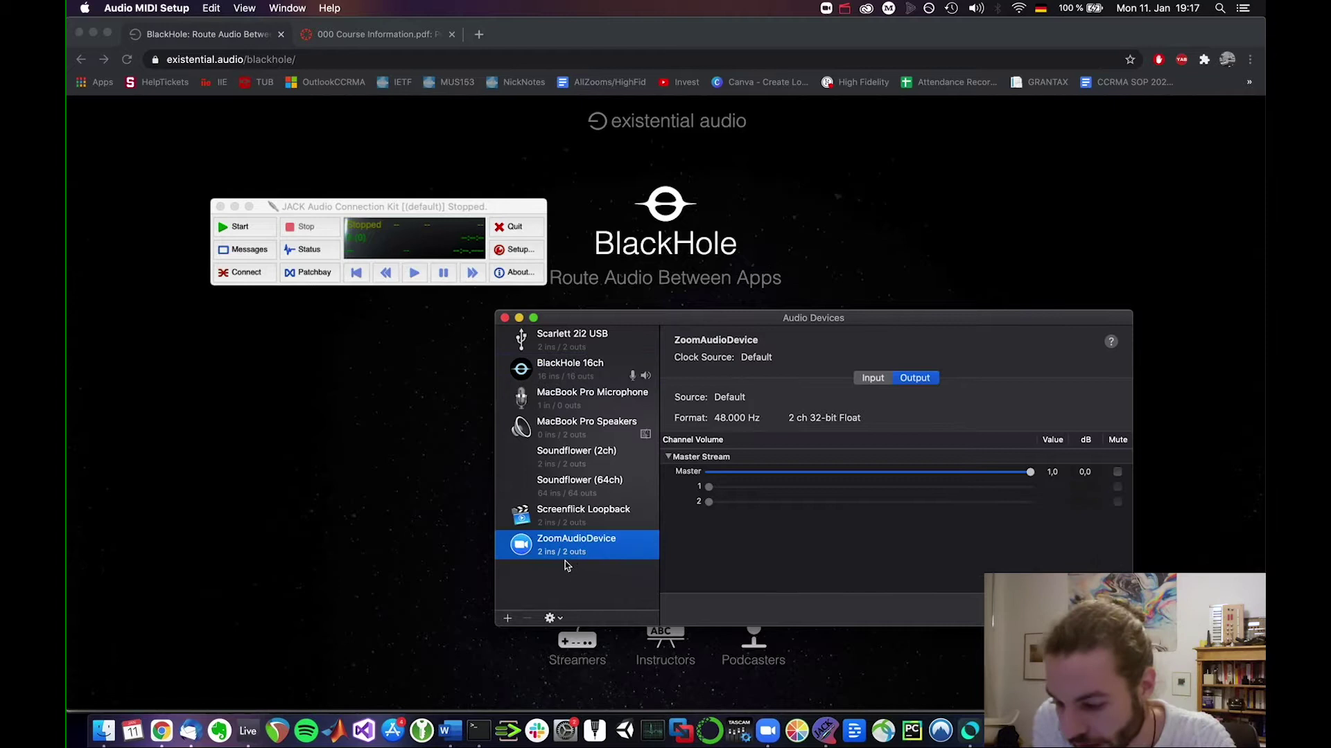
{"action": "left_click", "coordinate": [509, 618]}
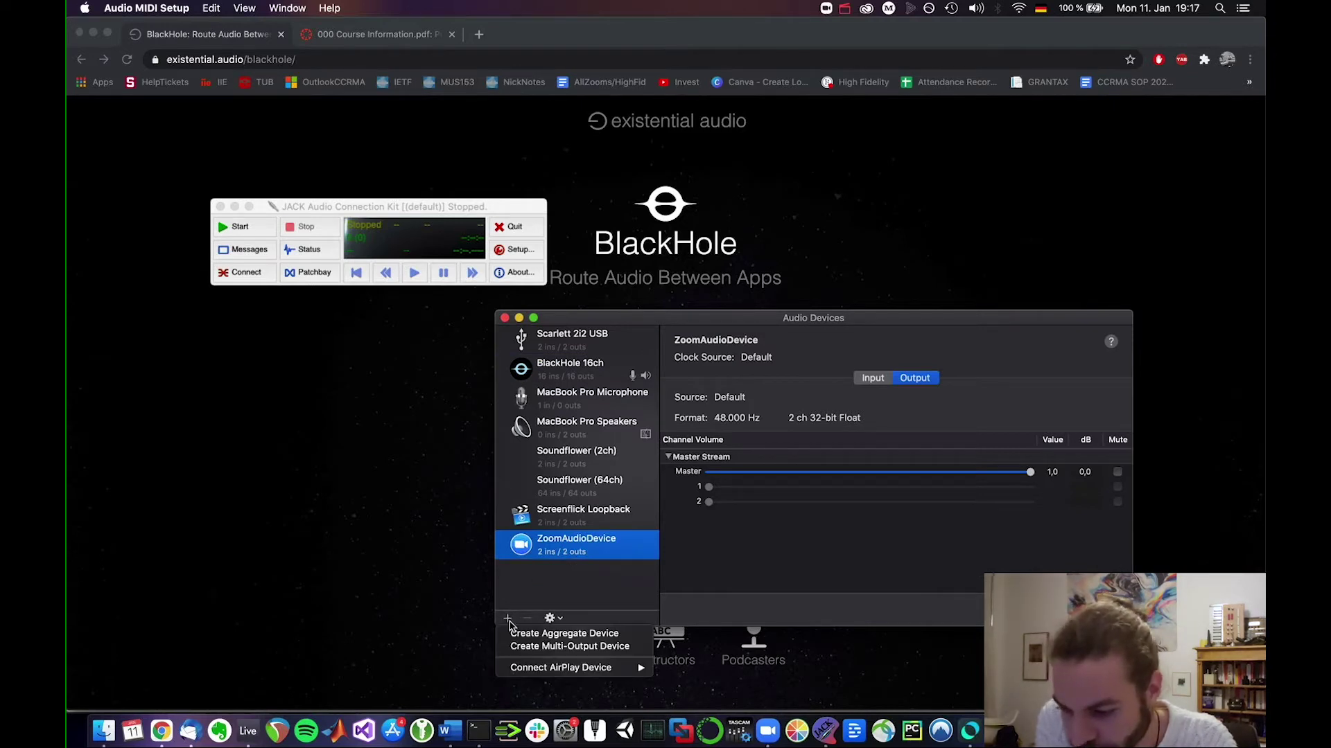
{"action": "left_click", "coordinate": [515, 635]}
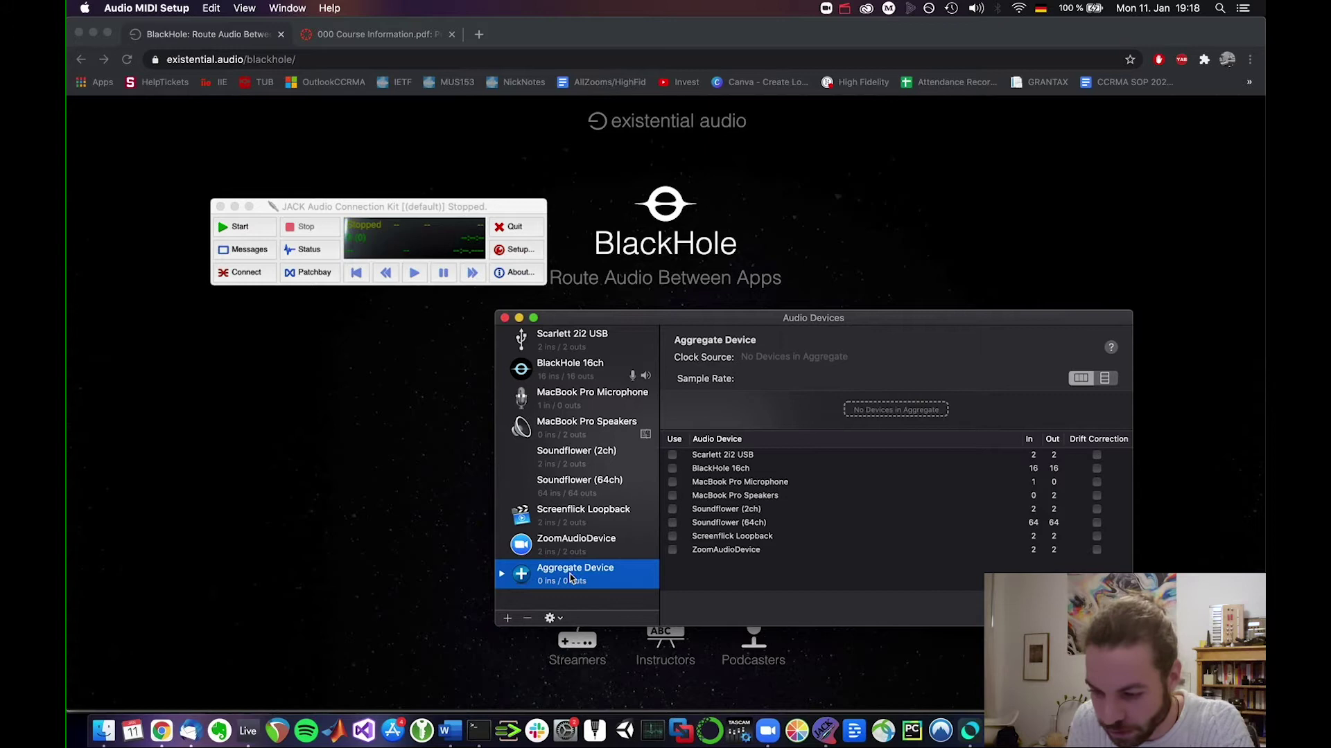
{"action": "double_click", "coordinate": [574, 570]}
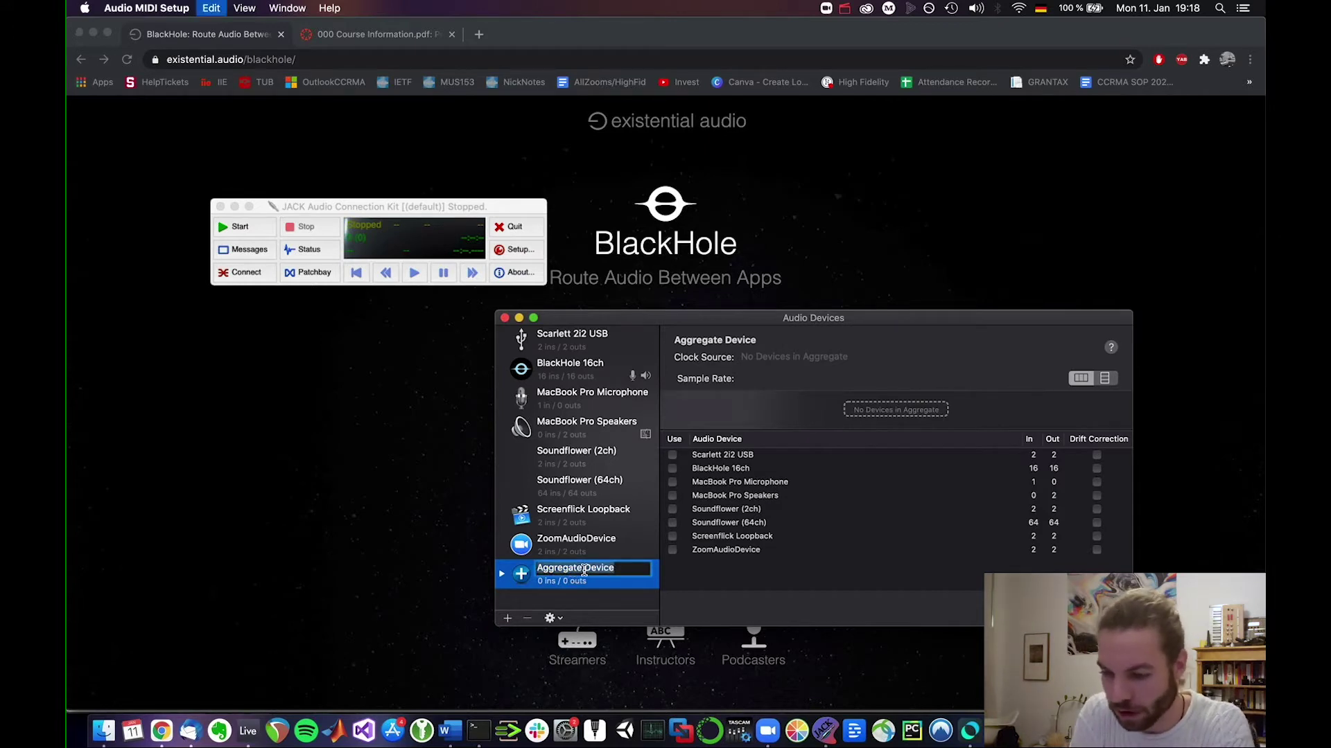
{"action": "type", "text": "AudioInter"}
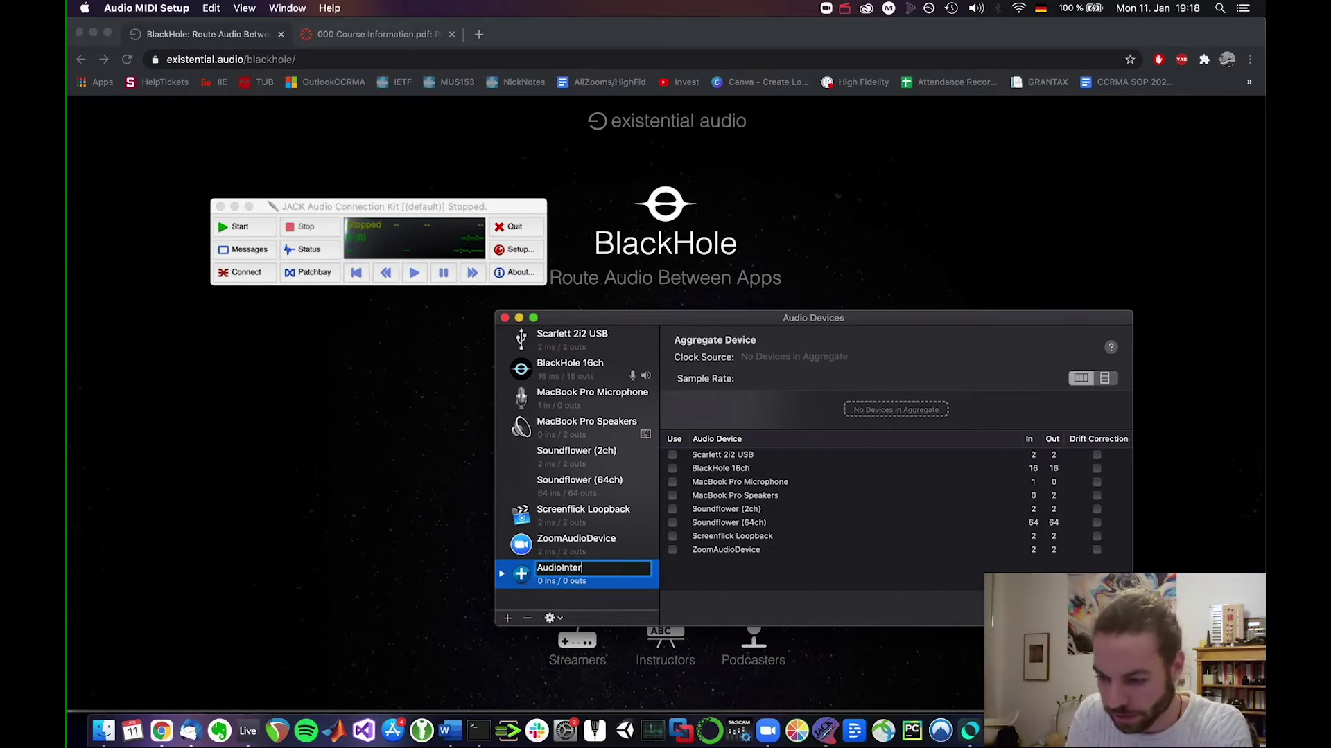
{"action": "type", "text": "face+Vi"}
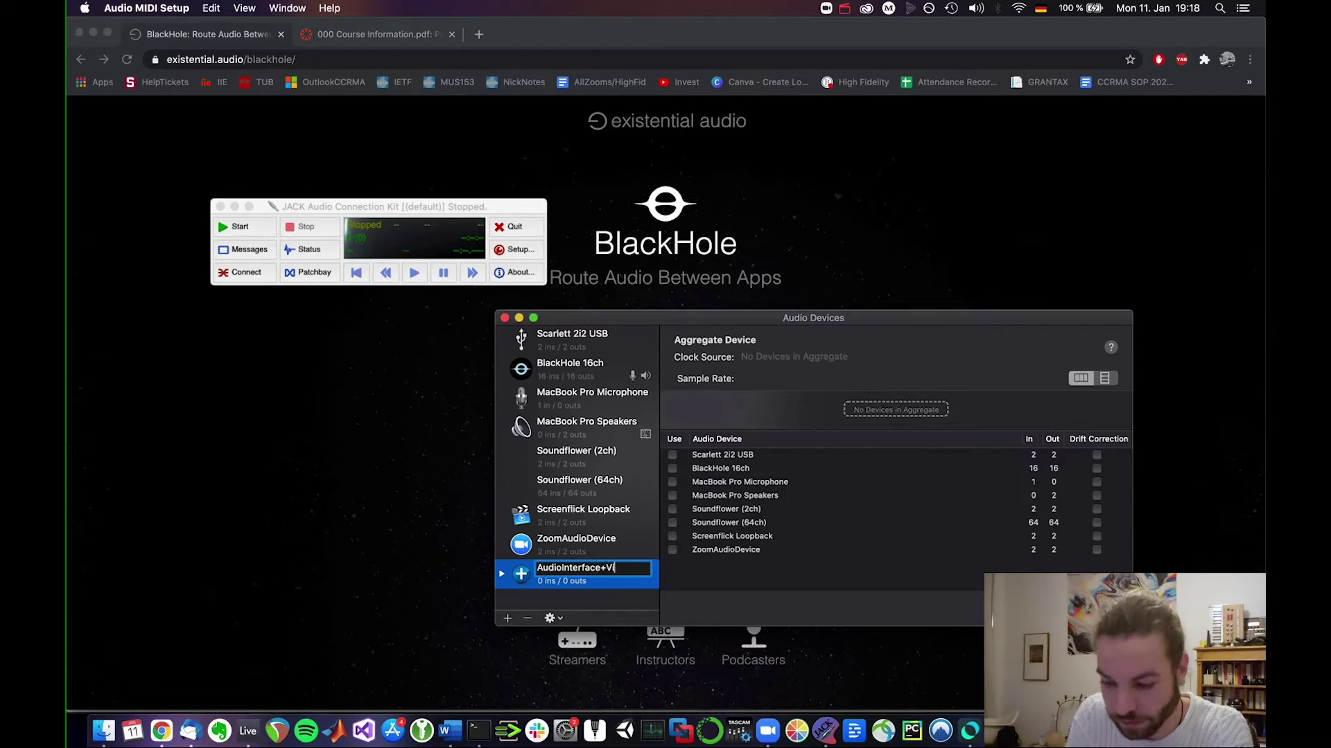
{"action": "type", "text": "rtual"}
{"action": "key", "text": "Return"}
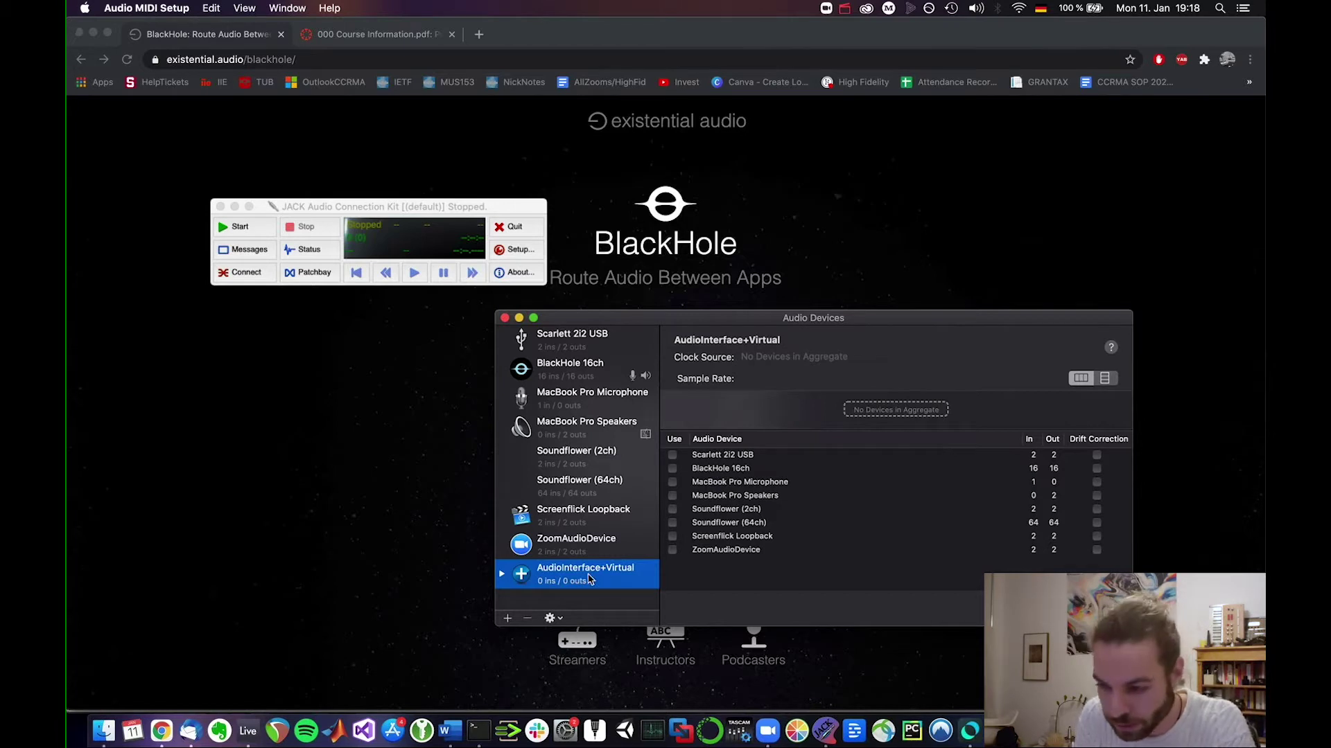
Include Scarlett 2i2 USB and BlackHole 16ch in the aggregate, giving 18 ins / 18 outs
{"action": "left_click", "coordinate": [672, 457]}
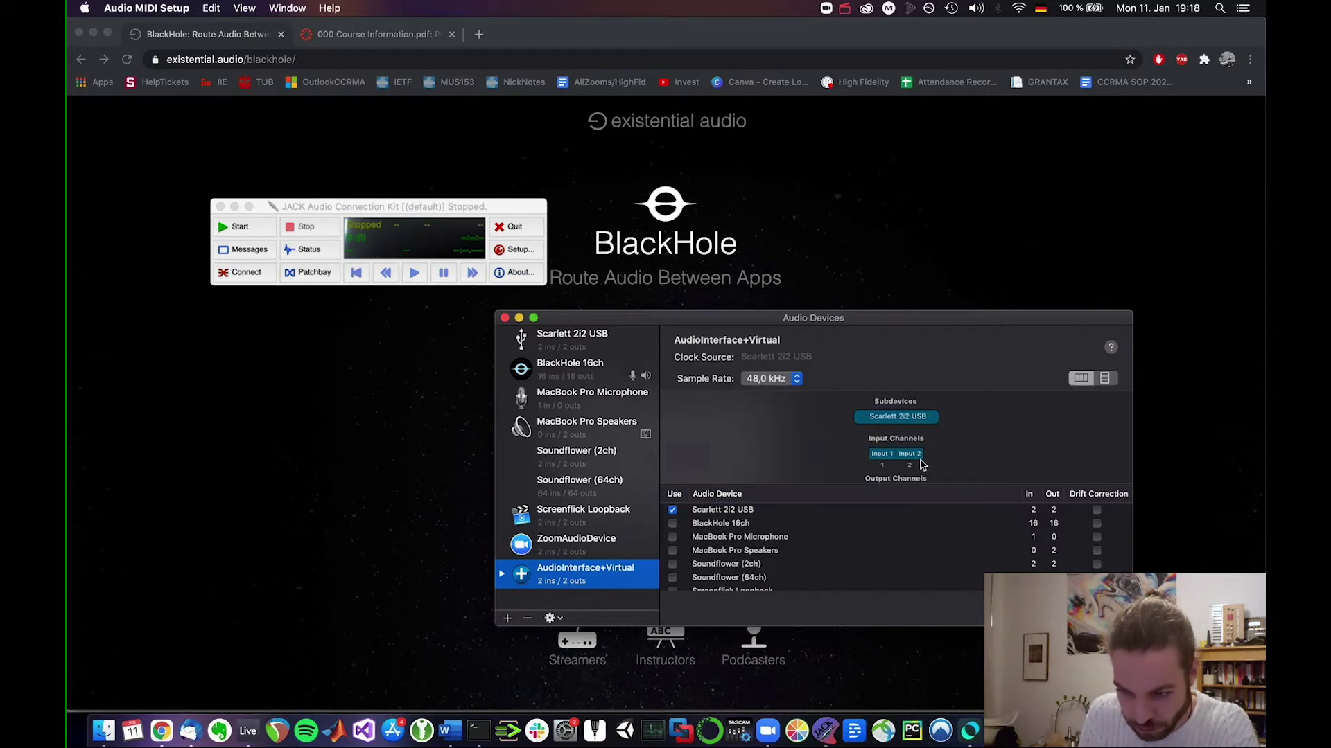
{"action": "scroll", "coordinate": [922, 465], "scroll_direction": "down", "scroll_amount": 2}
{"action": "scroll", "coordinate": [922, 464], "scroll_direction": "down", "scroll_amount": 2}
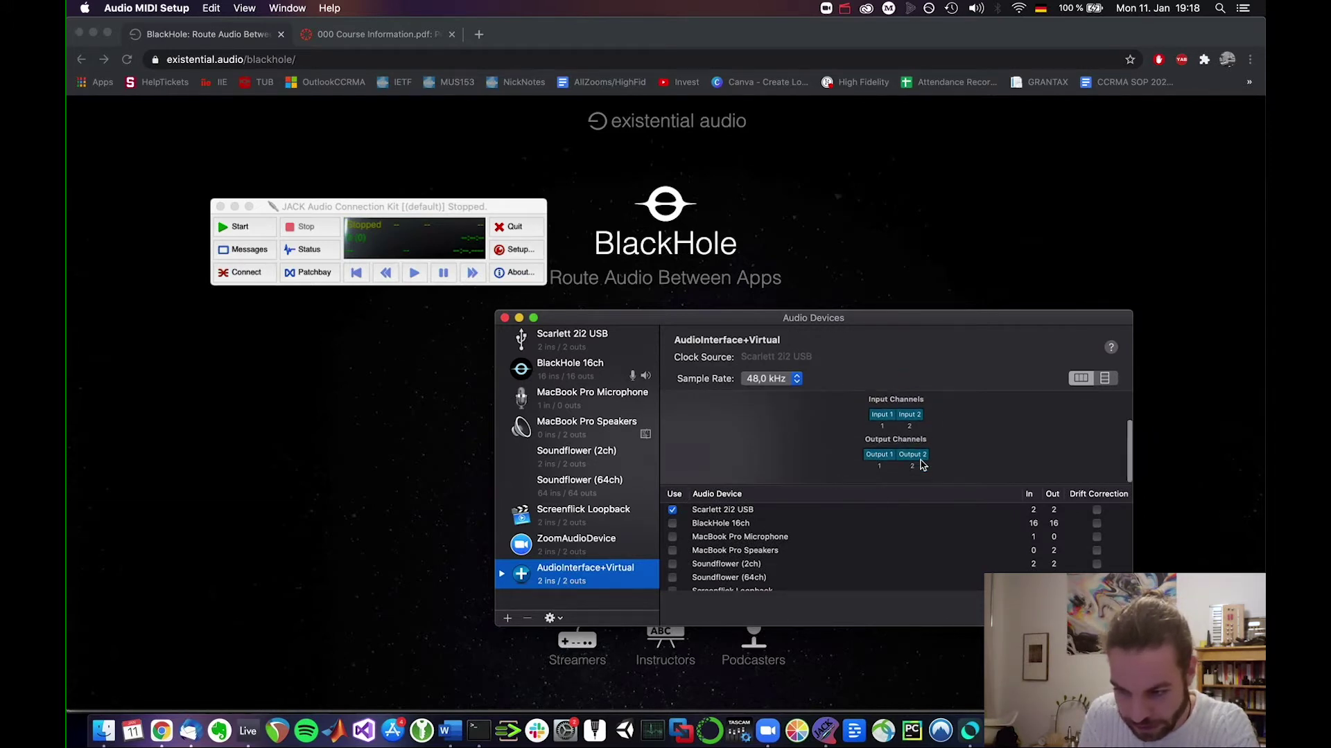
{"action": "left_click", "coordinate": [673, 524]}
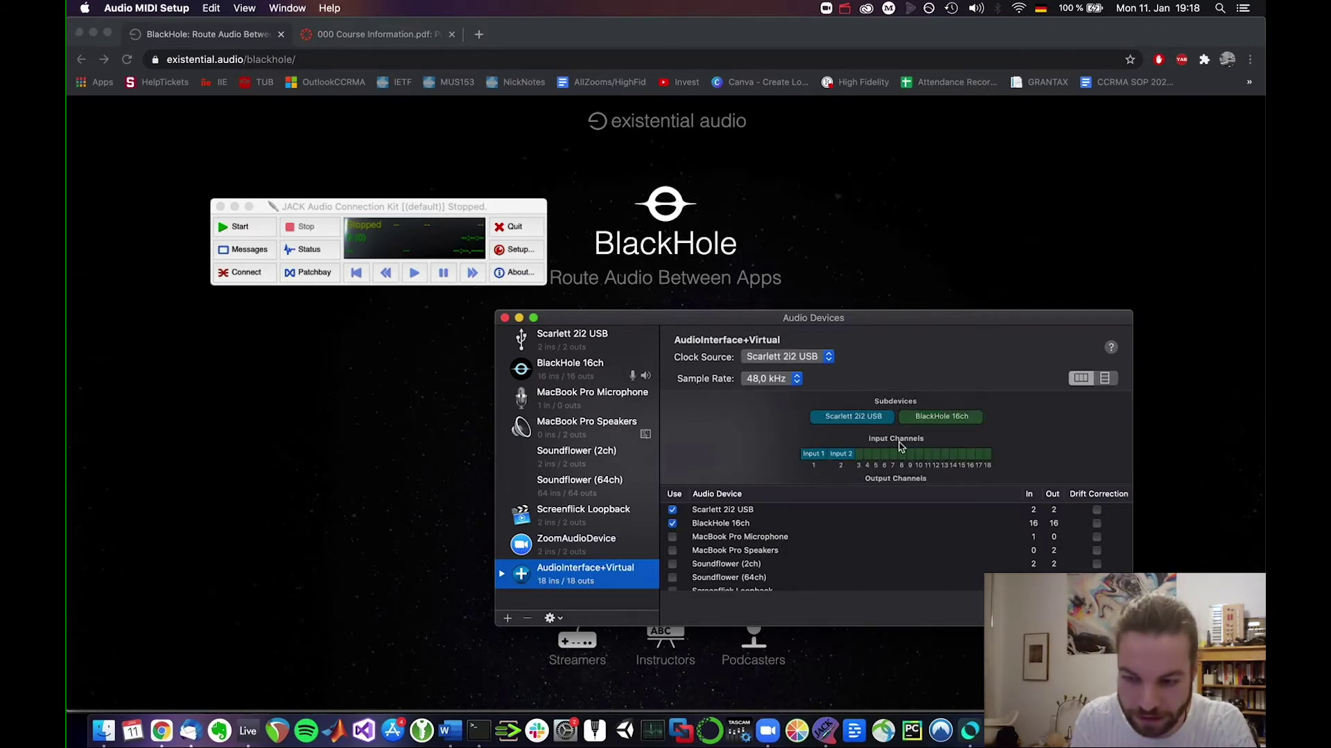
{"action": "scroll", "coordinate": [899, 447], "scroll_direction": "down", "scroll_amount": 2}
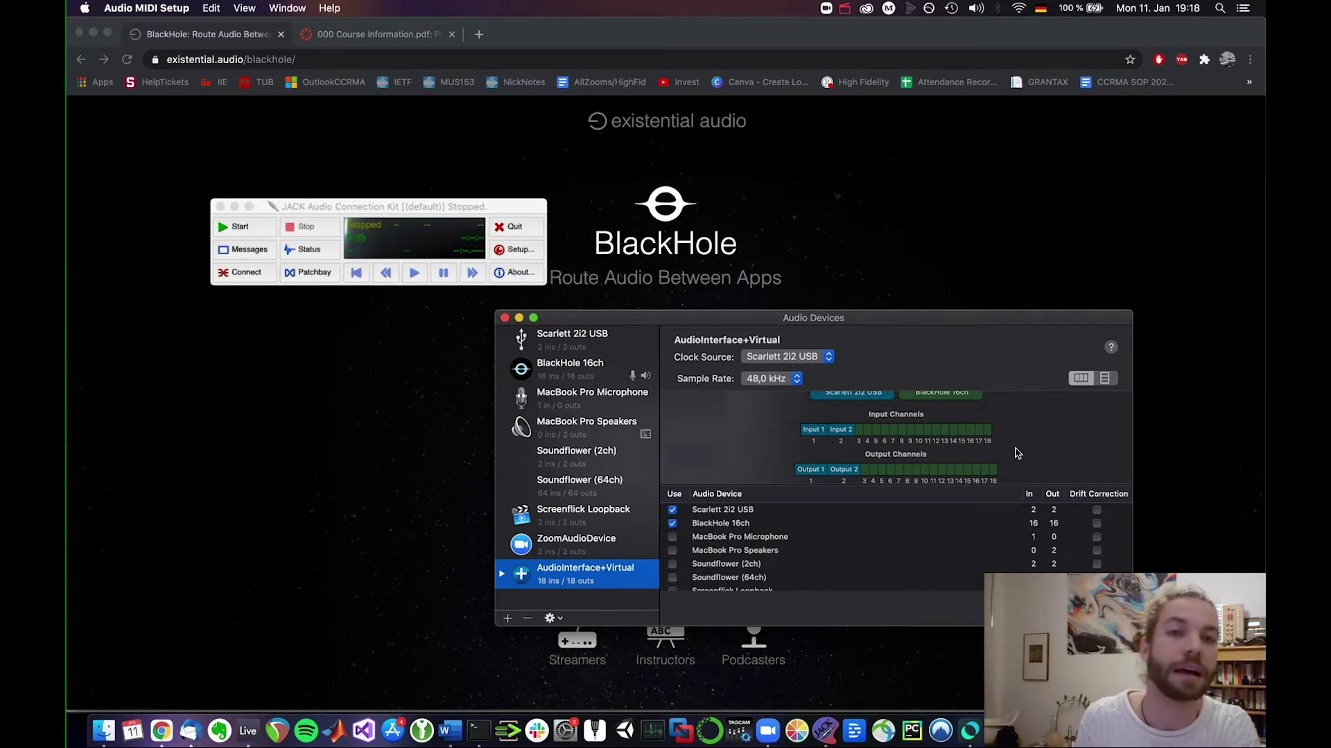
Set AudioInterface+Virtual as the default sound input and sound output device
{"action": "right_click", "coordinate": [584, 586]}
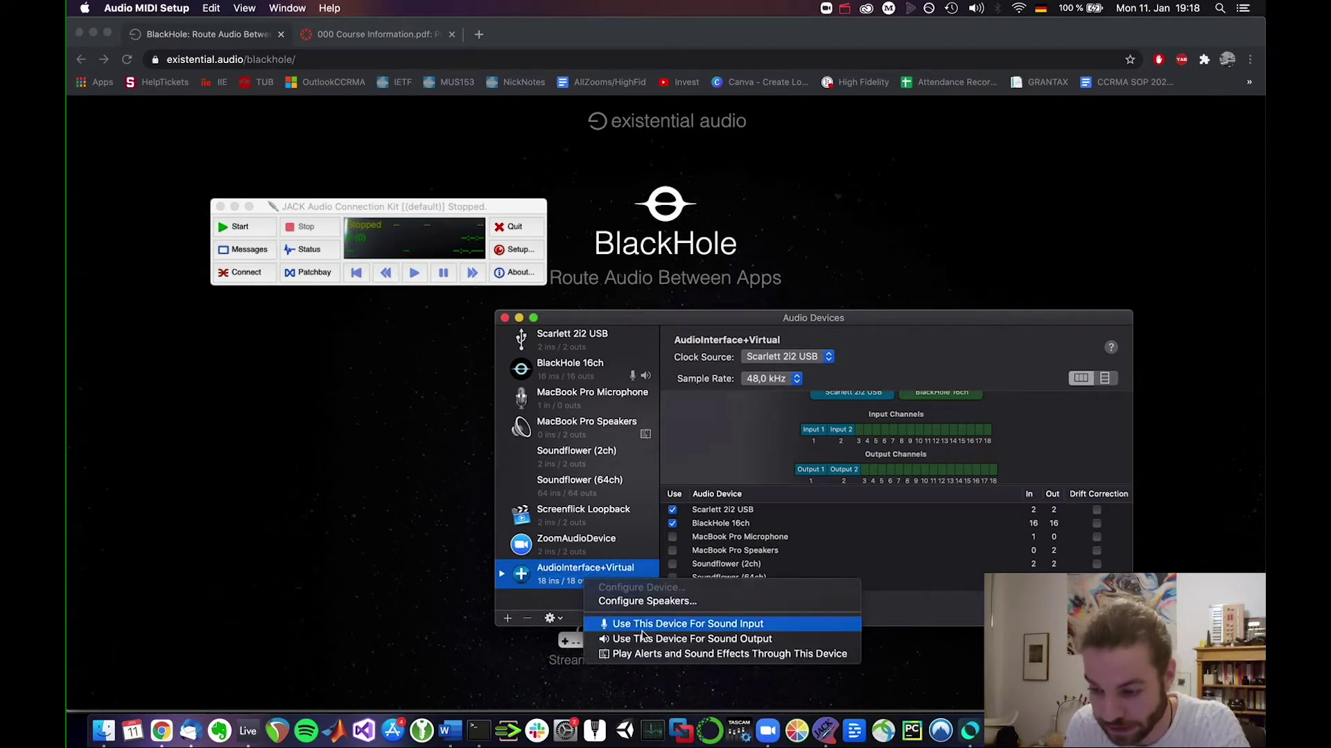
{"action": "double_click", "coordinate": [588, 570]}
{"action": "right_click", "coordinate": [588, 573]}
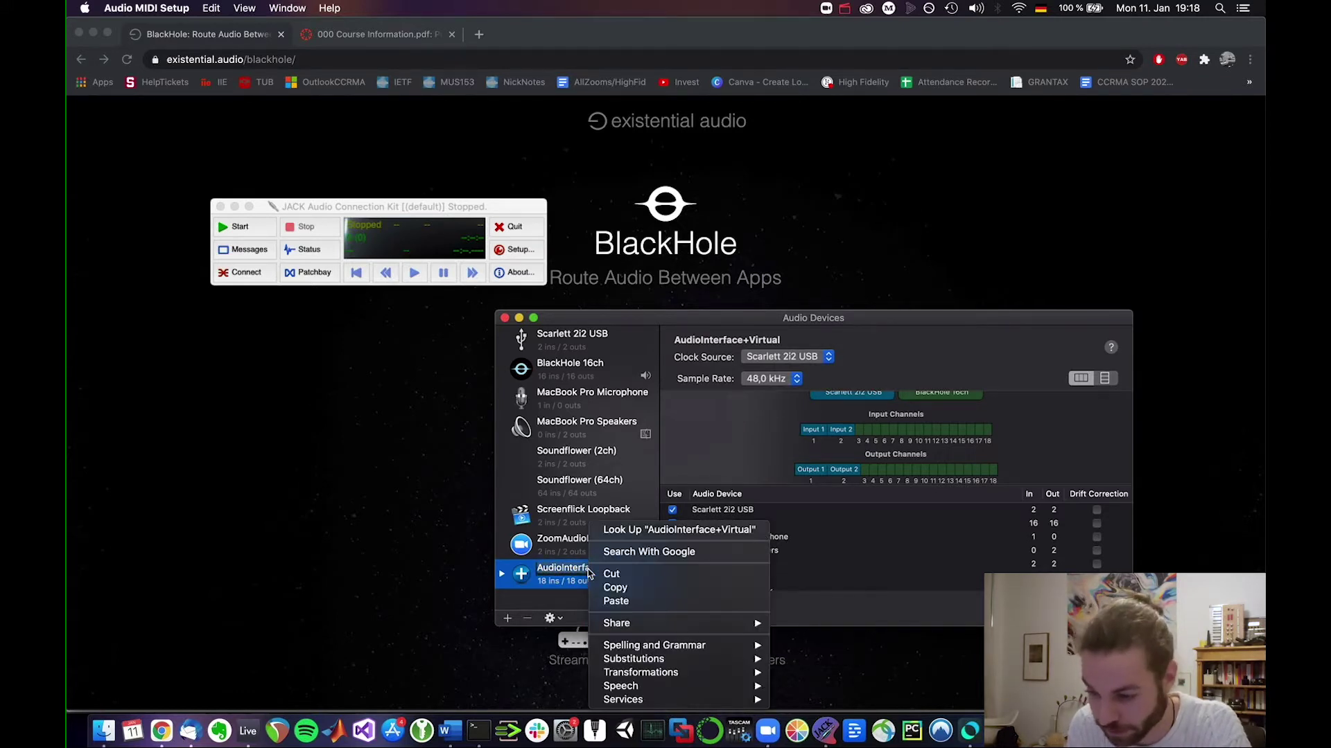
{"action": "right_click", "coordinate": [549, 594]}
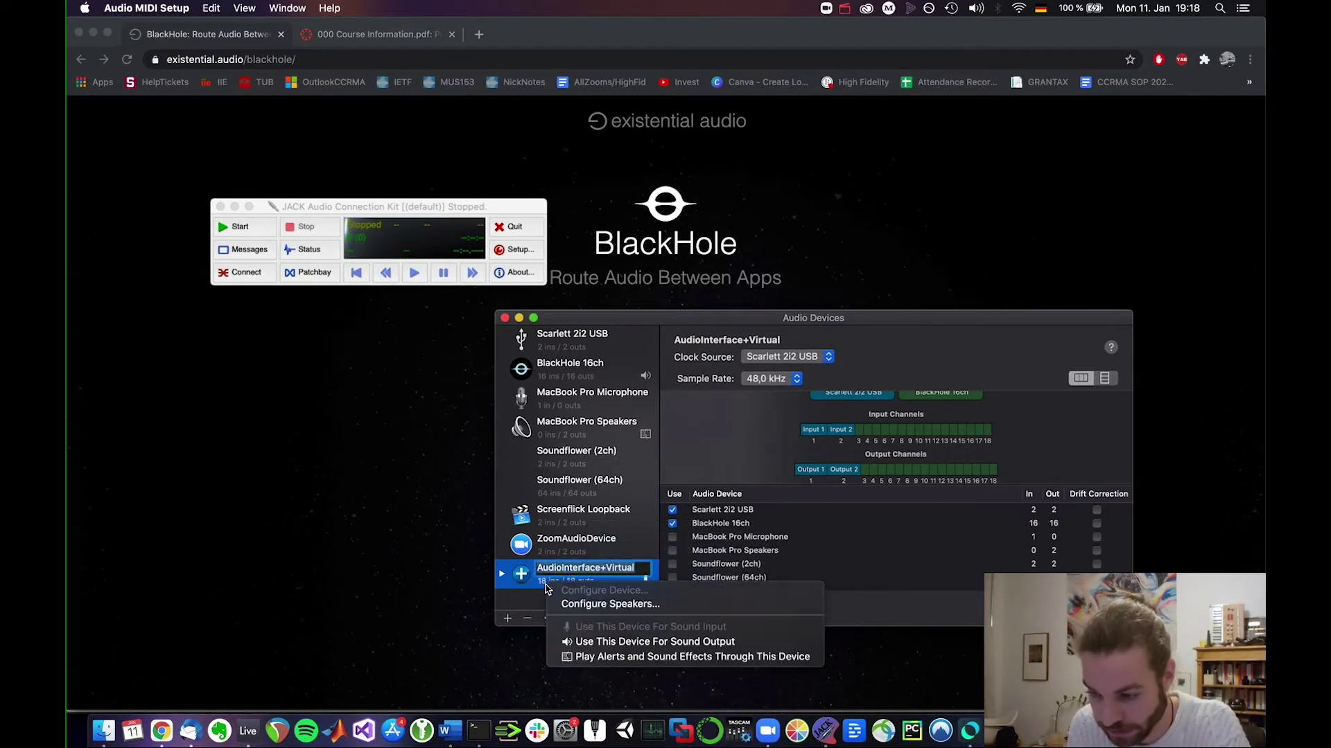
{"action": "left_click", "coordinate": [616, 643]}
{"action": "right_click", "coordinate": [600, 584]}
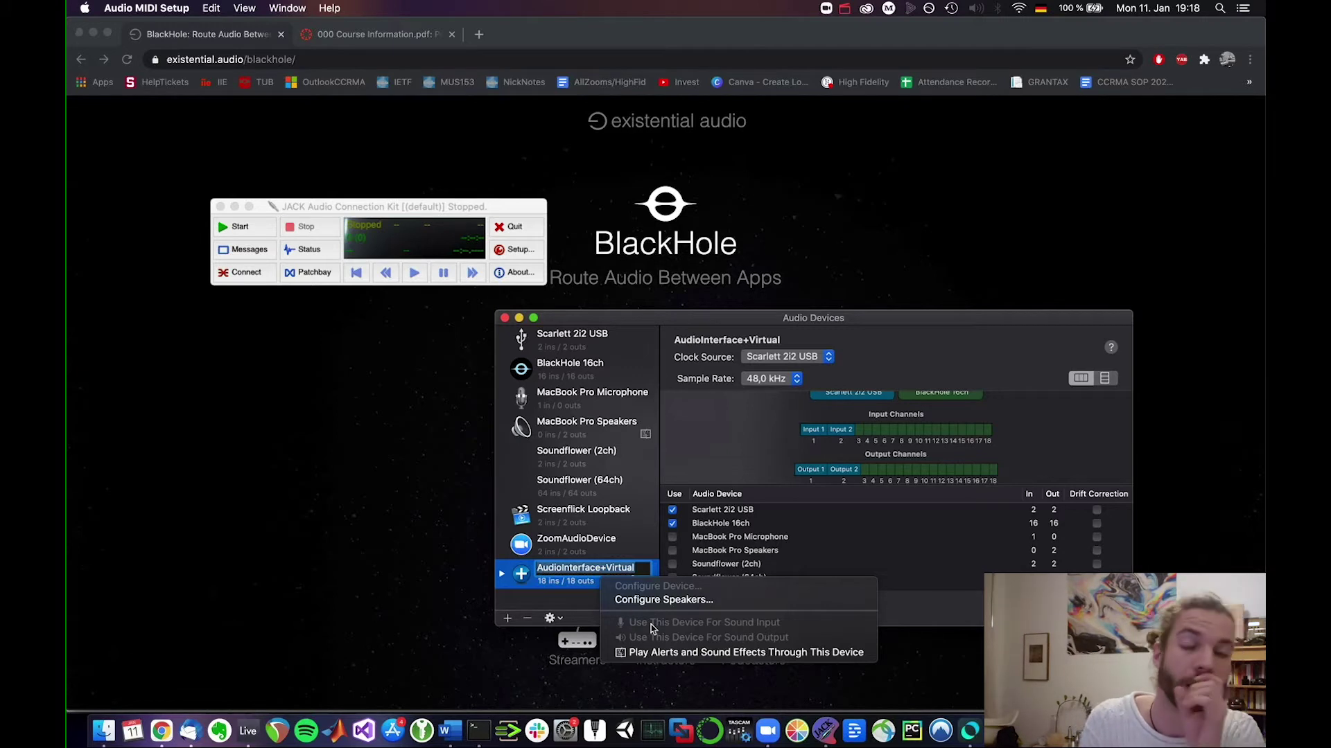
{"action": "left_click", "coordinate": [579, 591]}
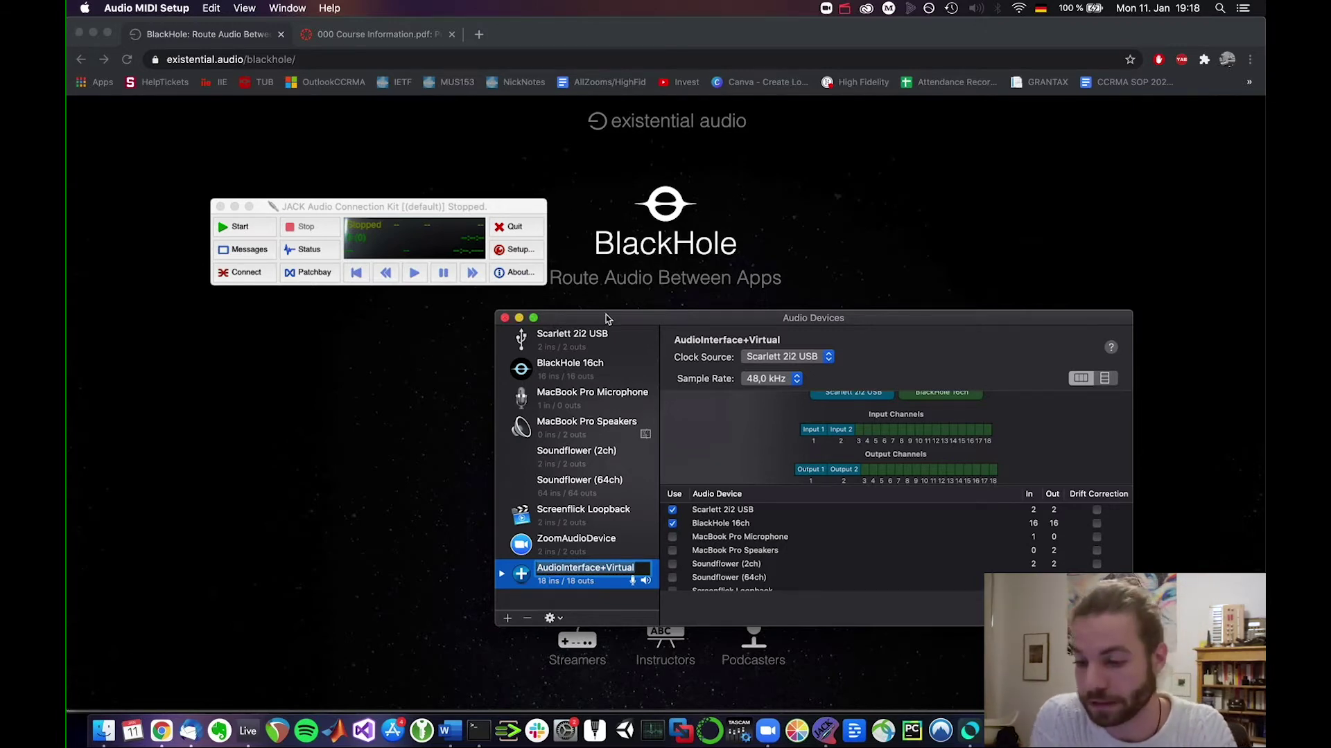
{"action": "left_click", "coordinate": [630, 334]}
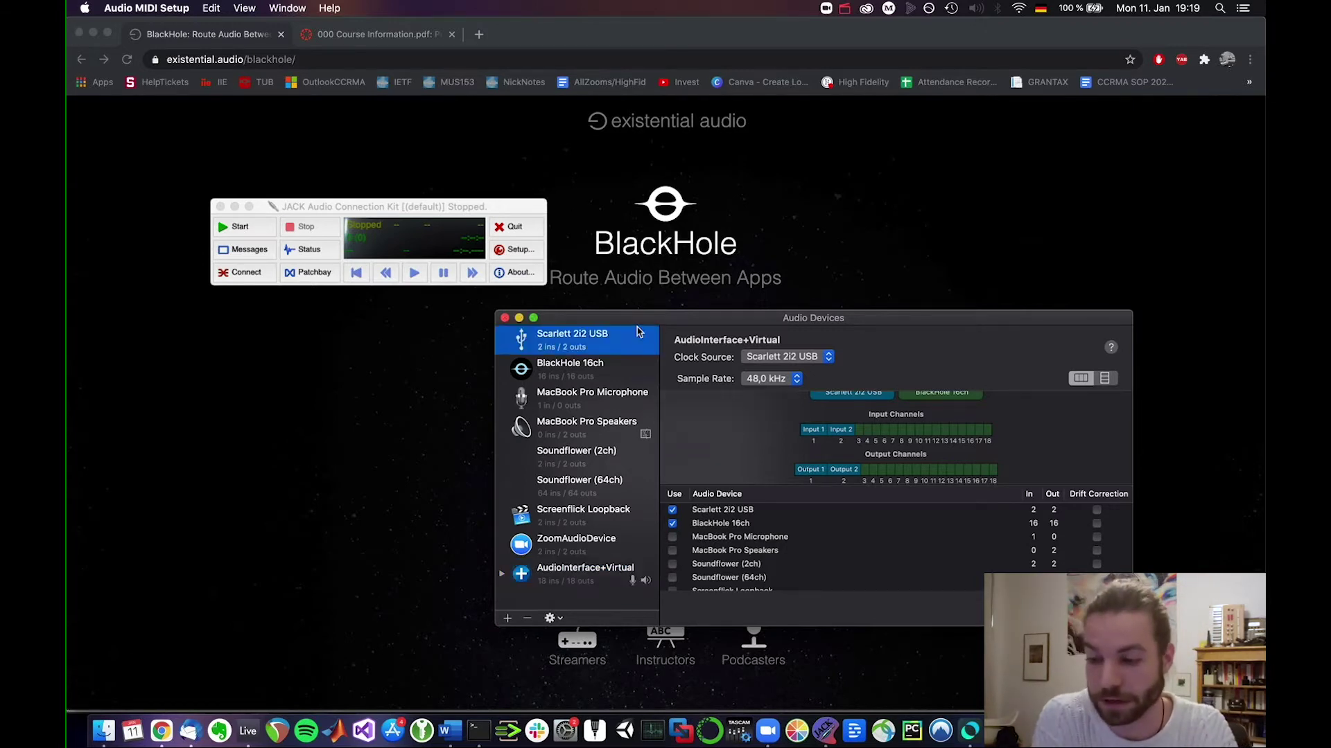
Confirm 128 frames/period, 48000 Hz and 4 in/4 out channels in JACK Setup, then start JACK
{"action": "left_click", "coordinate": [505, 318]}
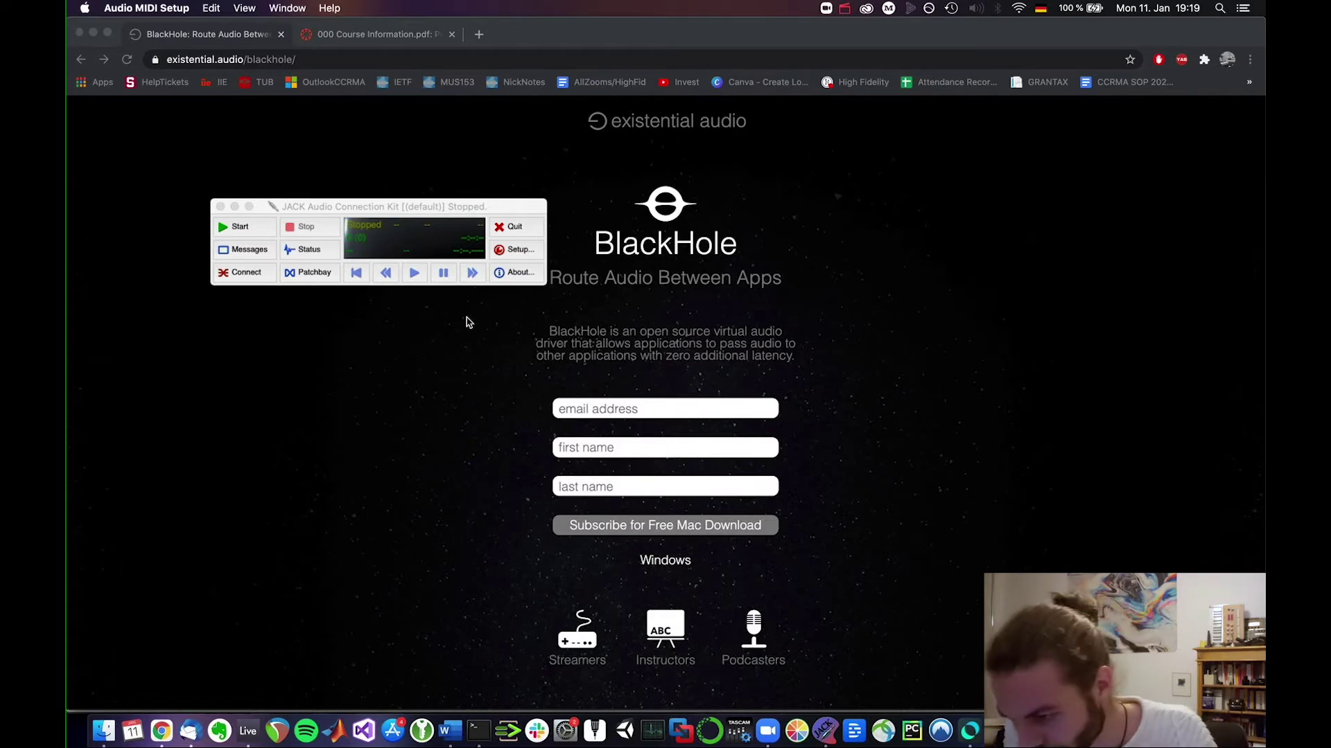
{"action": "left_click_drag", "start_coordinate": [368, 217], "coordinate": [412, 246]}
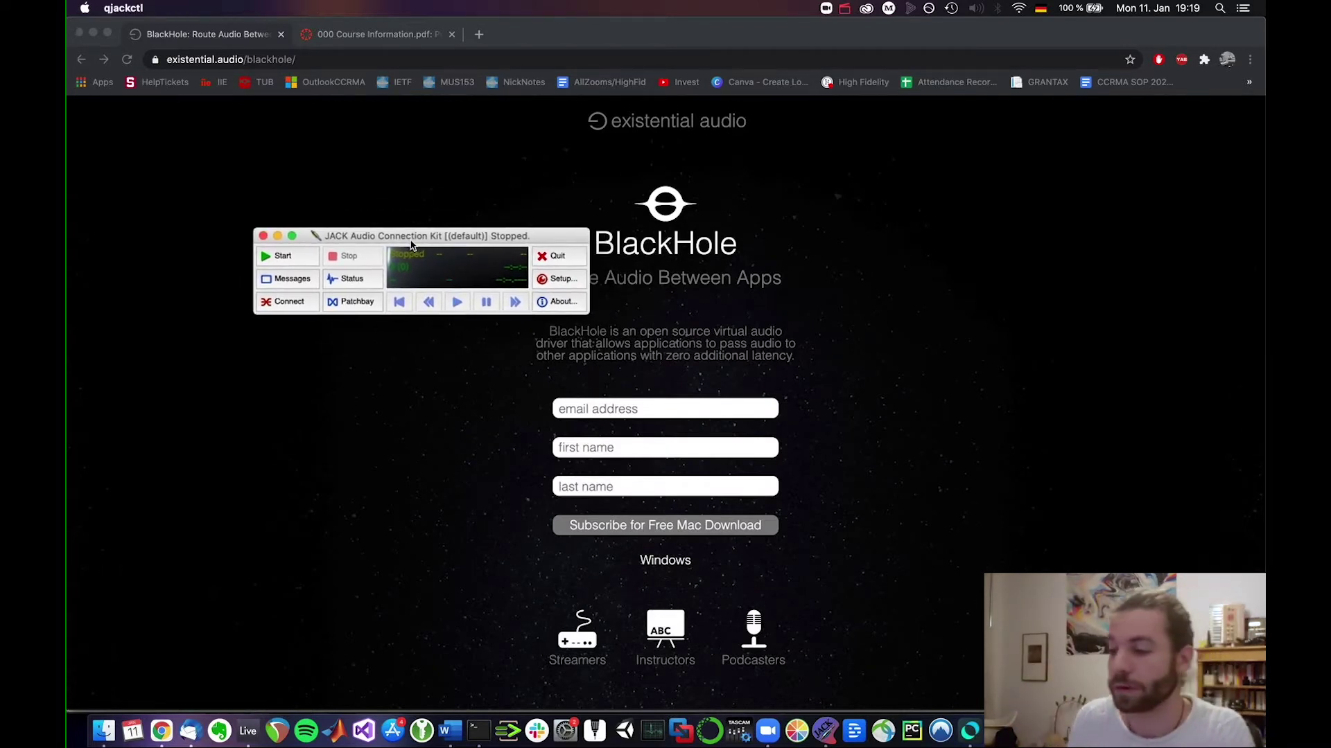
{"action": "left_click", "coordinate": [565, 279]}
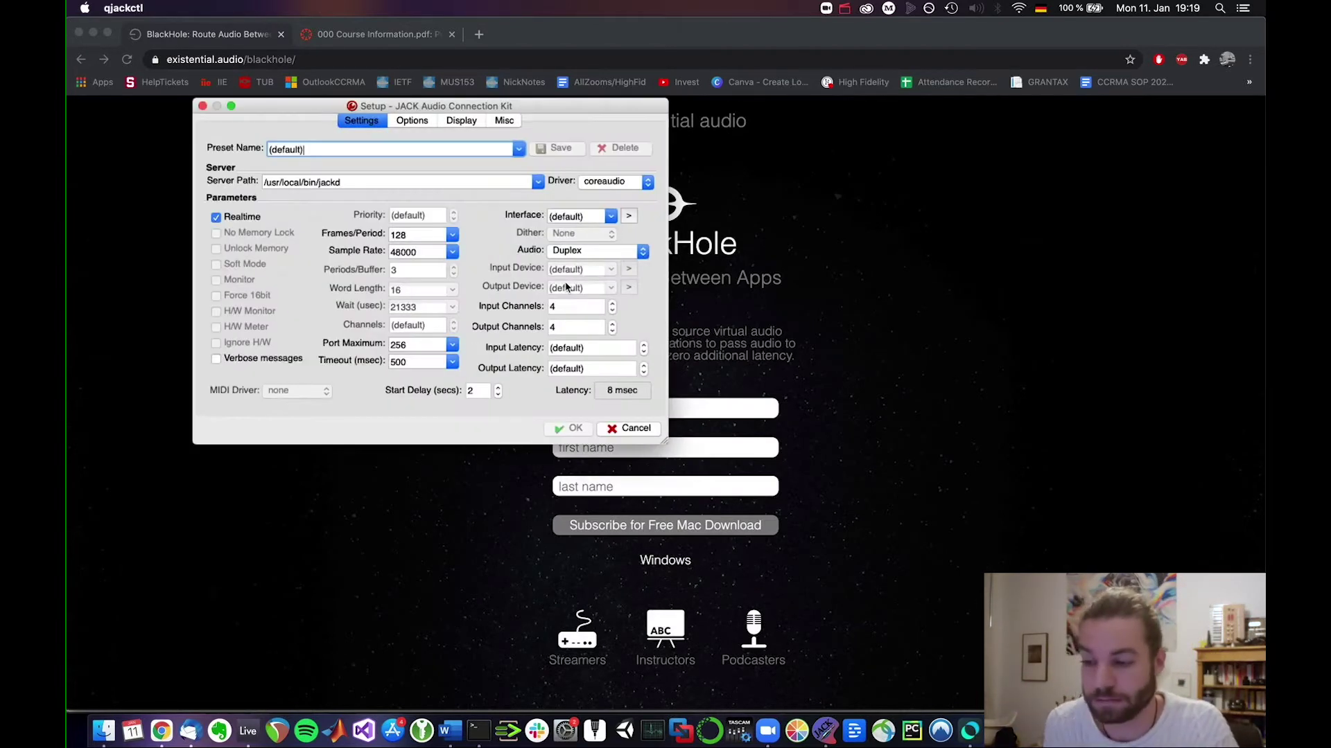
{"action": "left_click", "coordinate": [419, 235]}
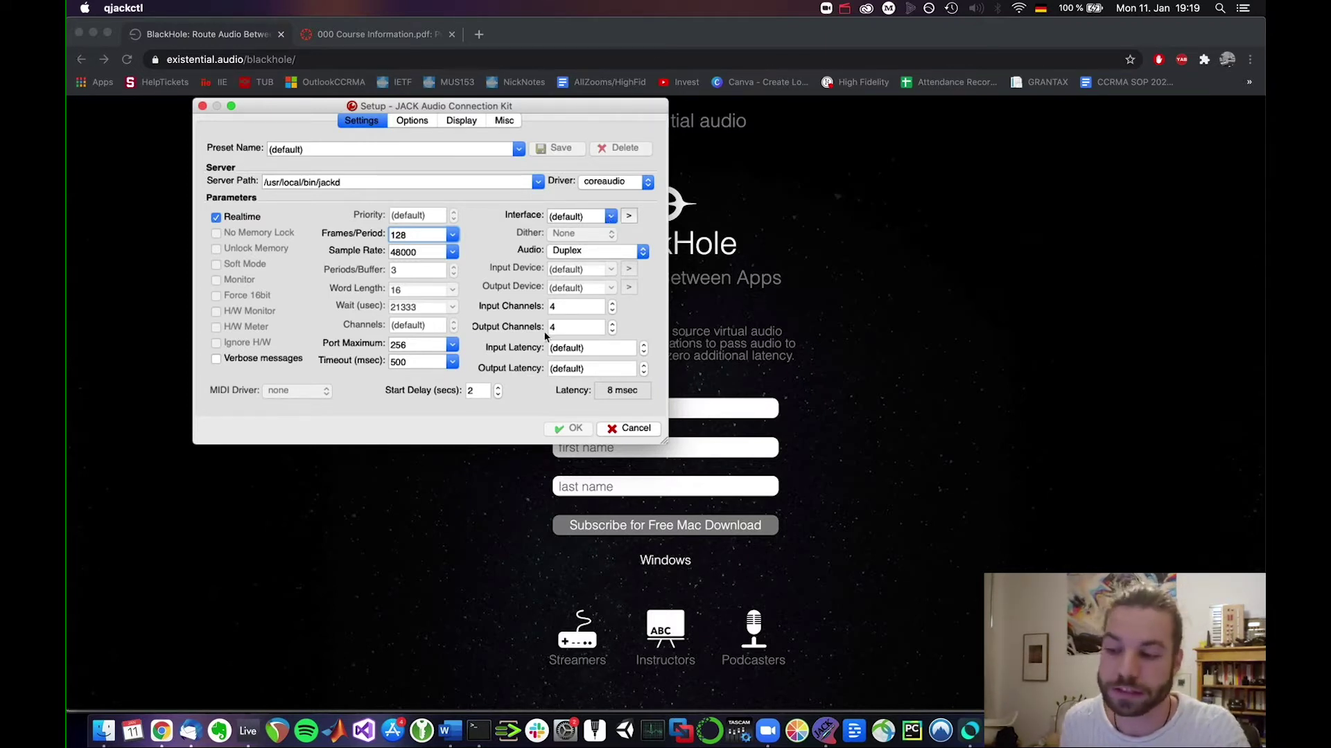
{"action": "left_click", "coordinate": [575, 307]}
{"action": "left_click", "coordinate": [575, 324]}
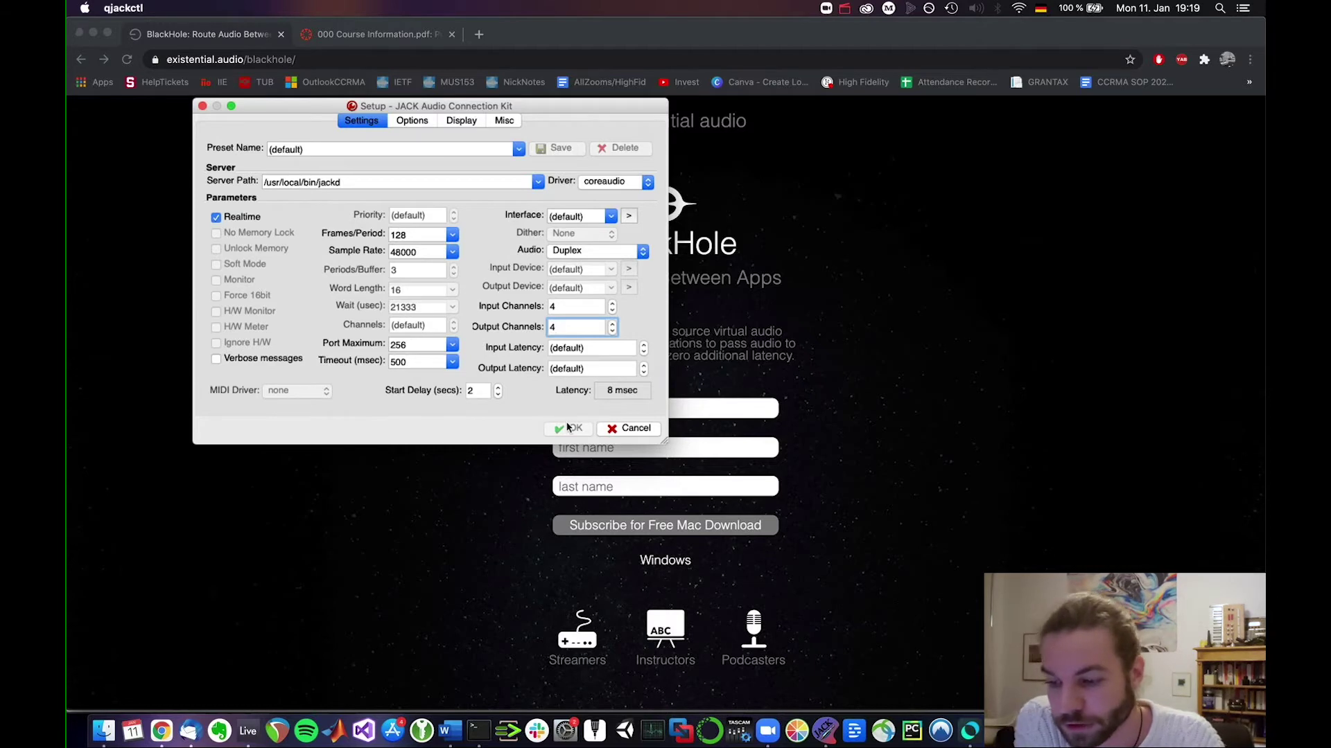
{"action": "left_click", "coordinate": [644, 433]}
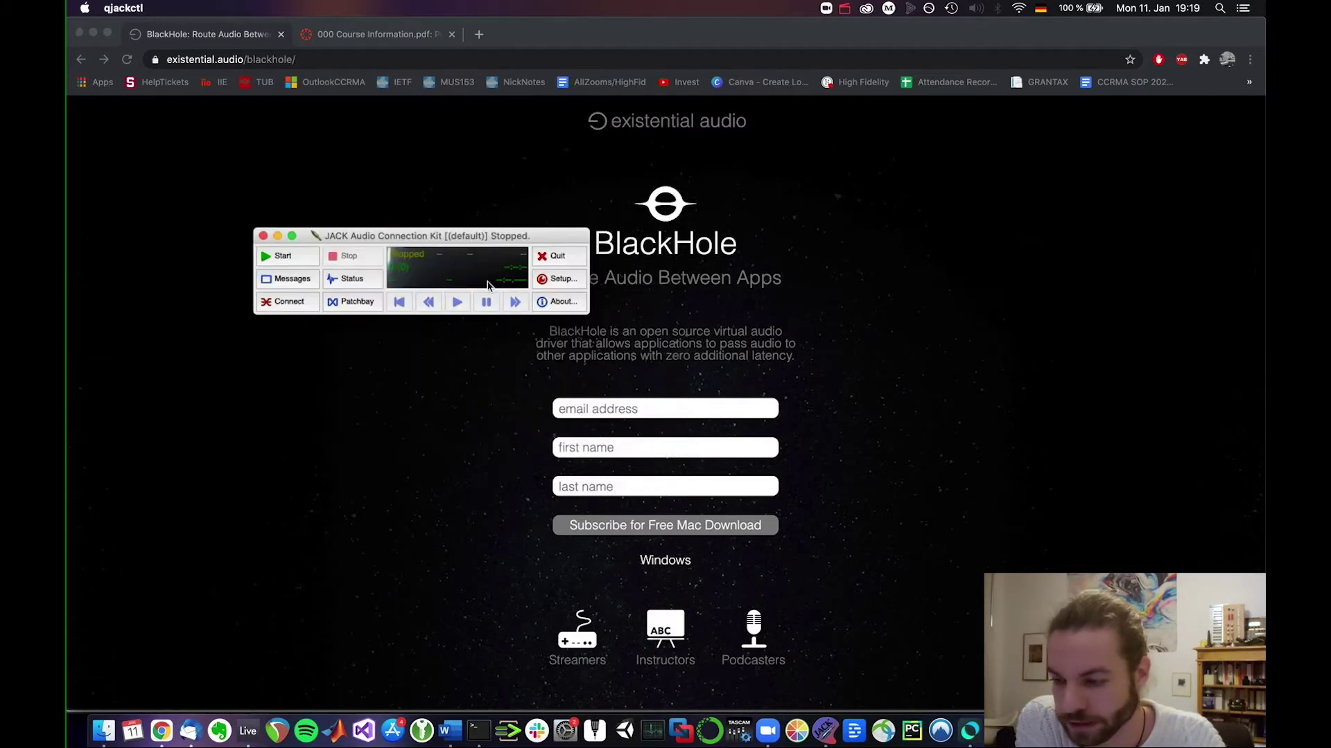
{"action": "left_click", "coordinate": [297, 258]}
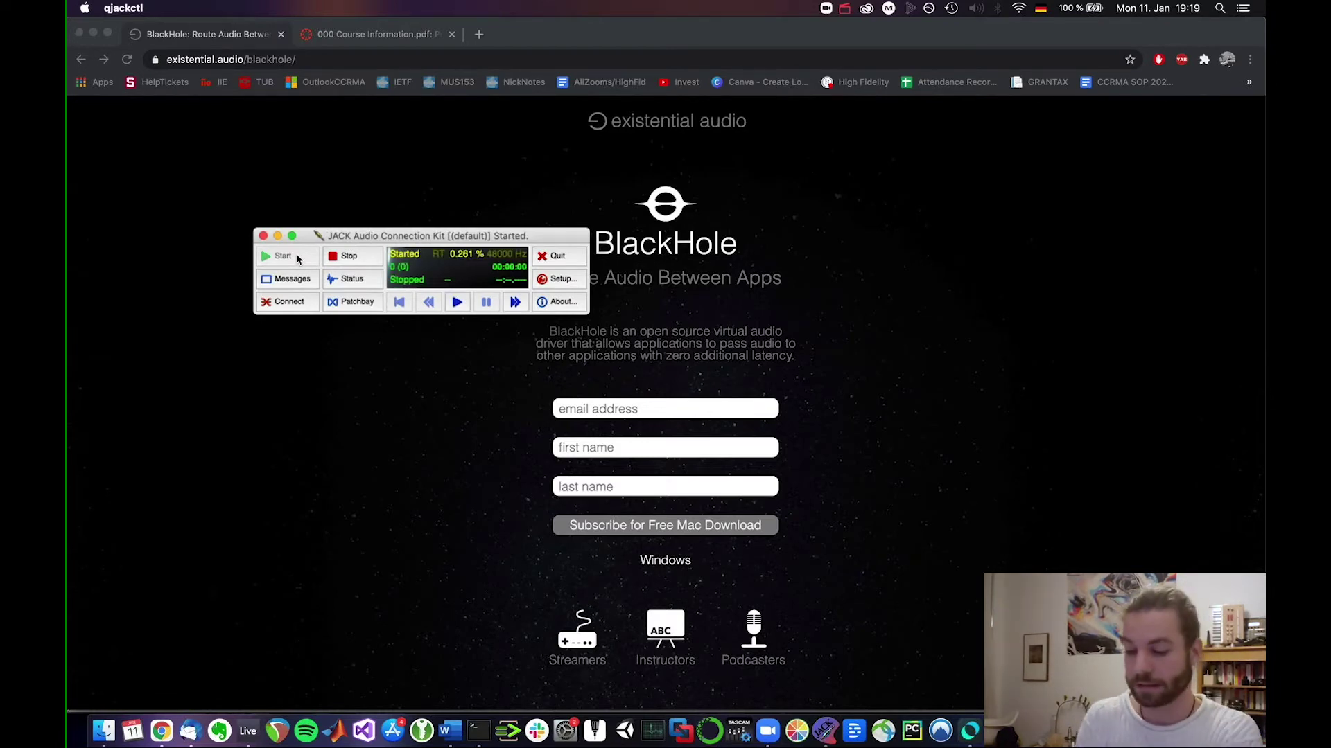
{"action": "key", "text": "super+space"}
Open Terminal and rerun 'jacktrip -C 171.64.197.199' with enlarged text
{"action": "type", "text": "termin"}
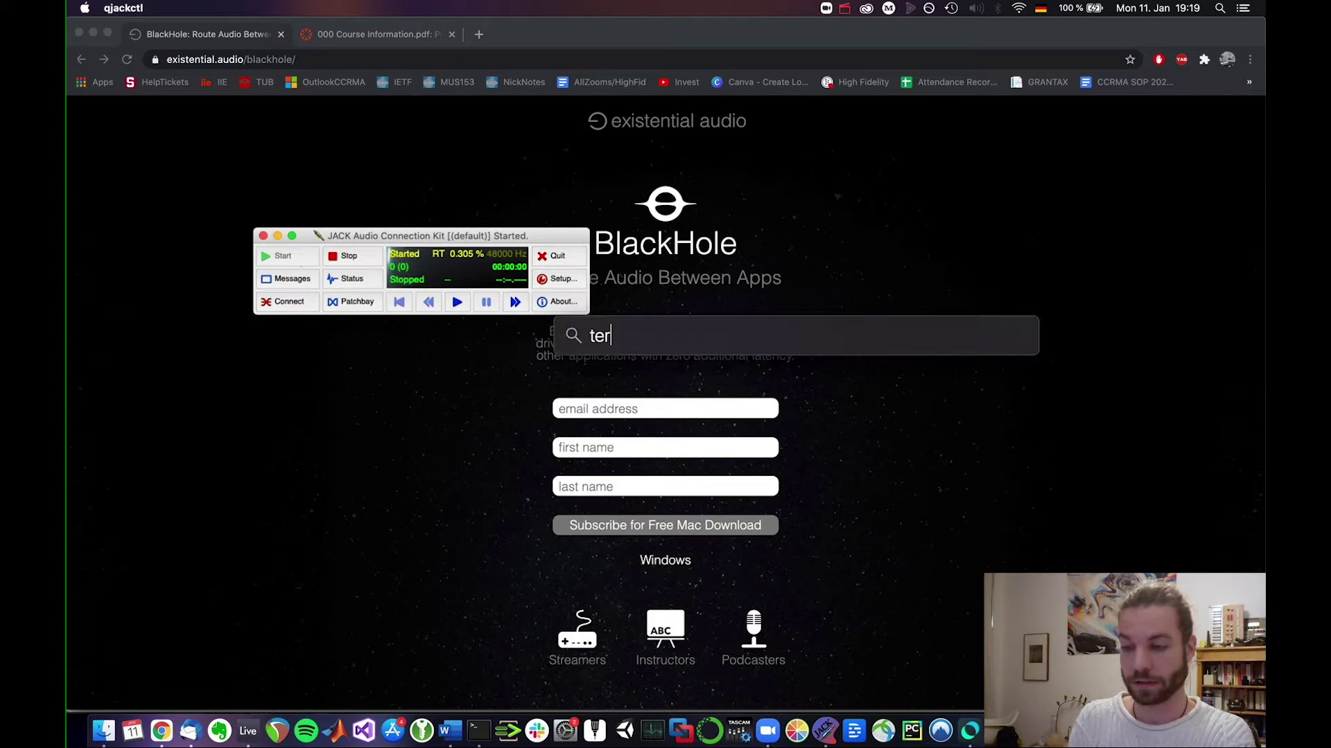
{"action": "key", "text": "Return"}
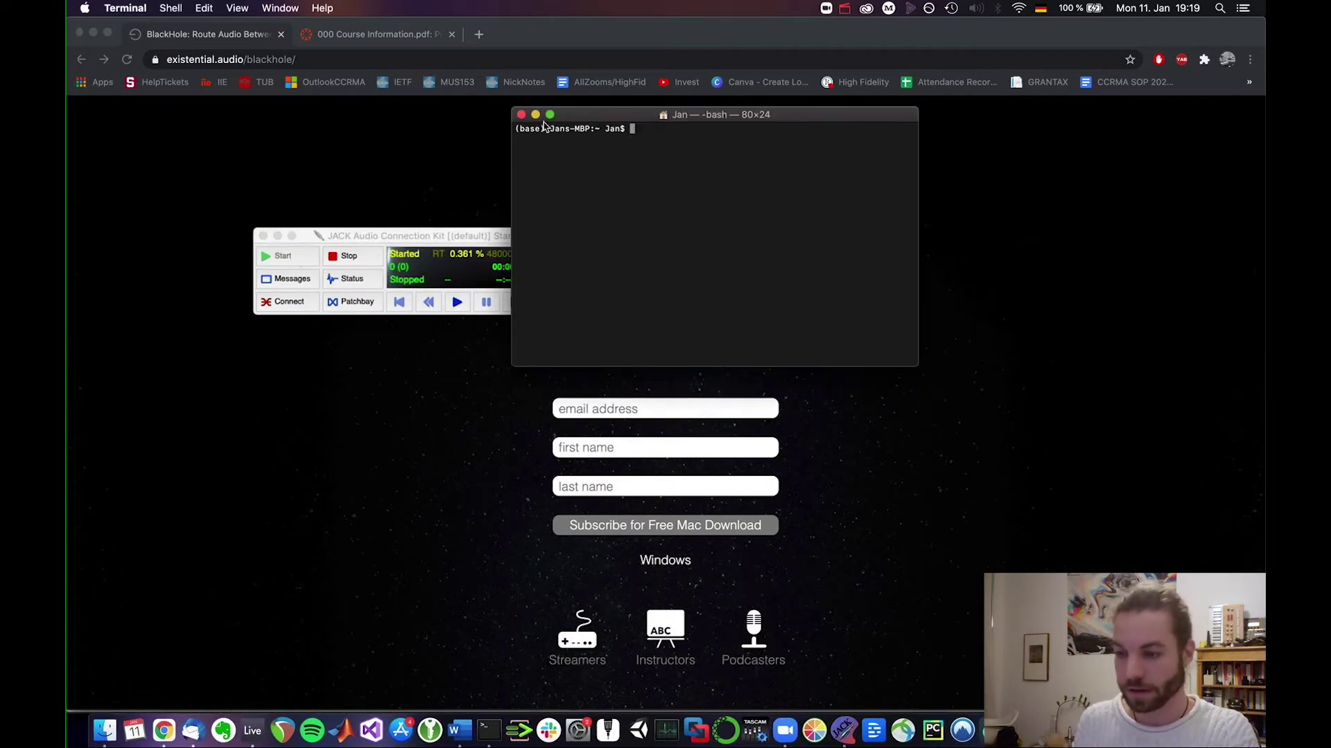
{"action": "key", "text": "Up"}
{"action": "key", "text": "Up"}
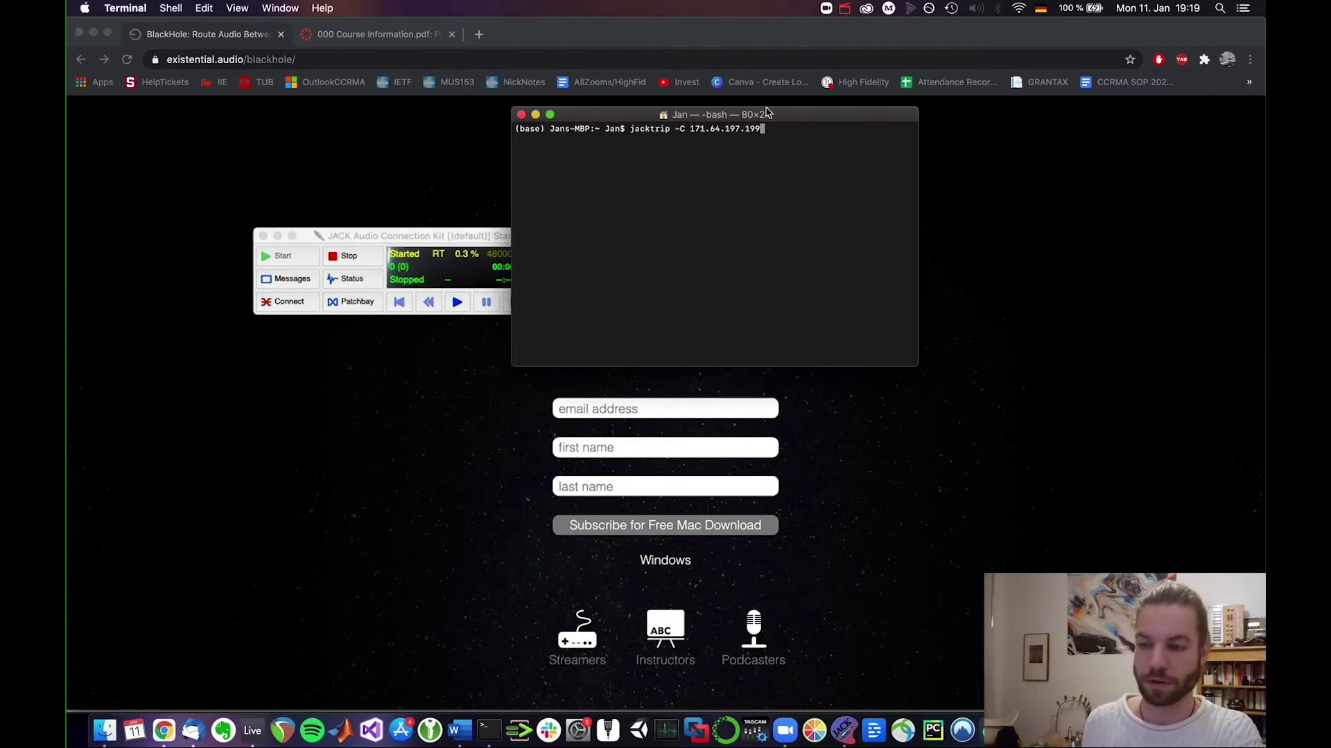
{"action": "left_click_drag", "start_coordinate": [768, 115], "coordinate": [859, 203]}
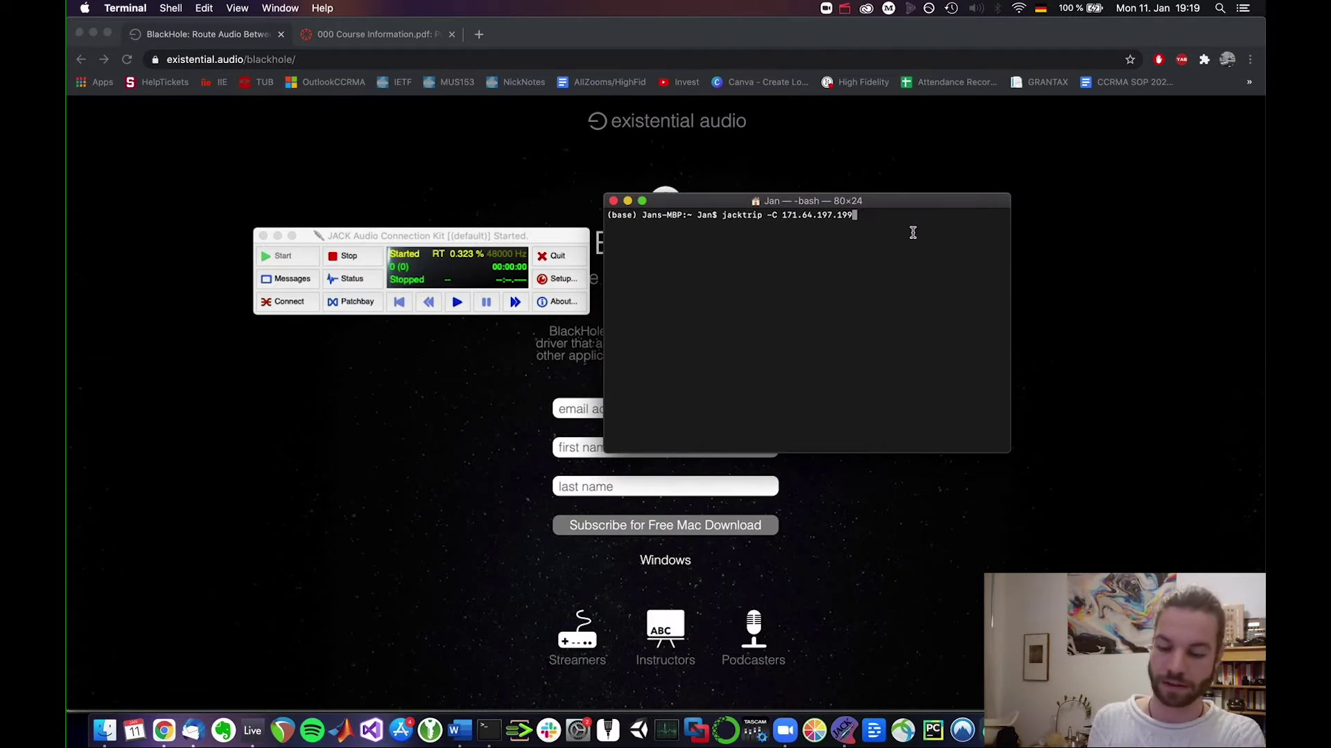
{"action": "key", "text": "super+plus"}
{"action": "key", "text": "super+plus"}
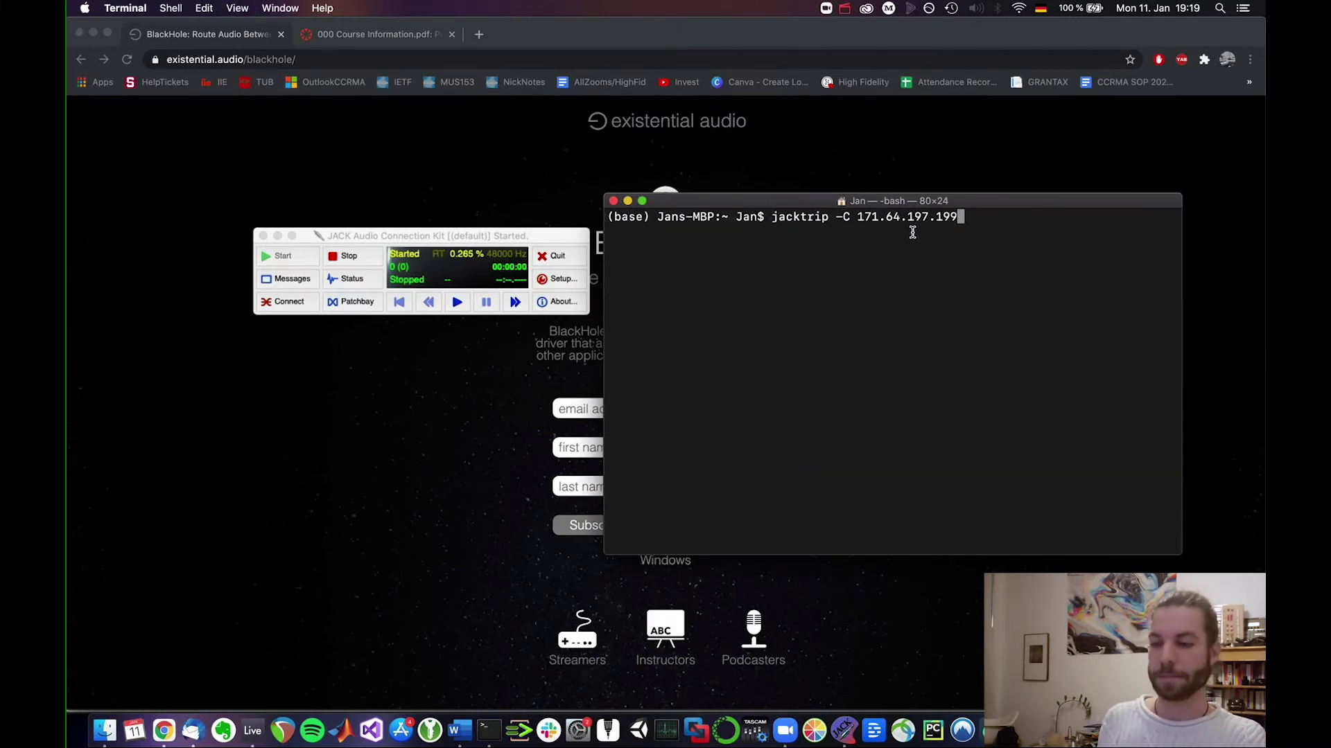
{"action": "key", "text": "Return"}
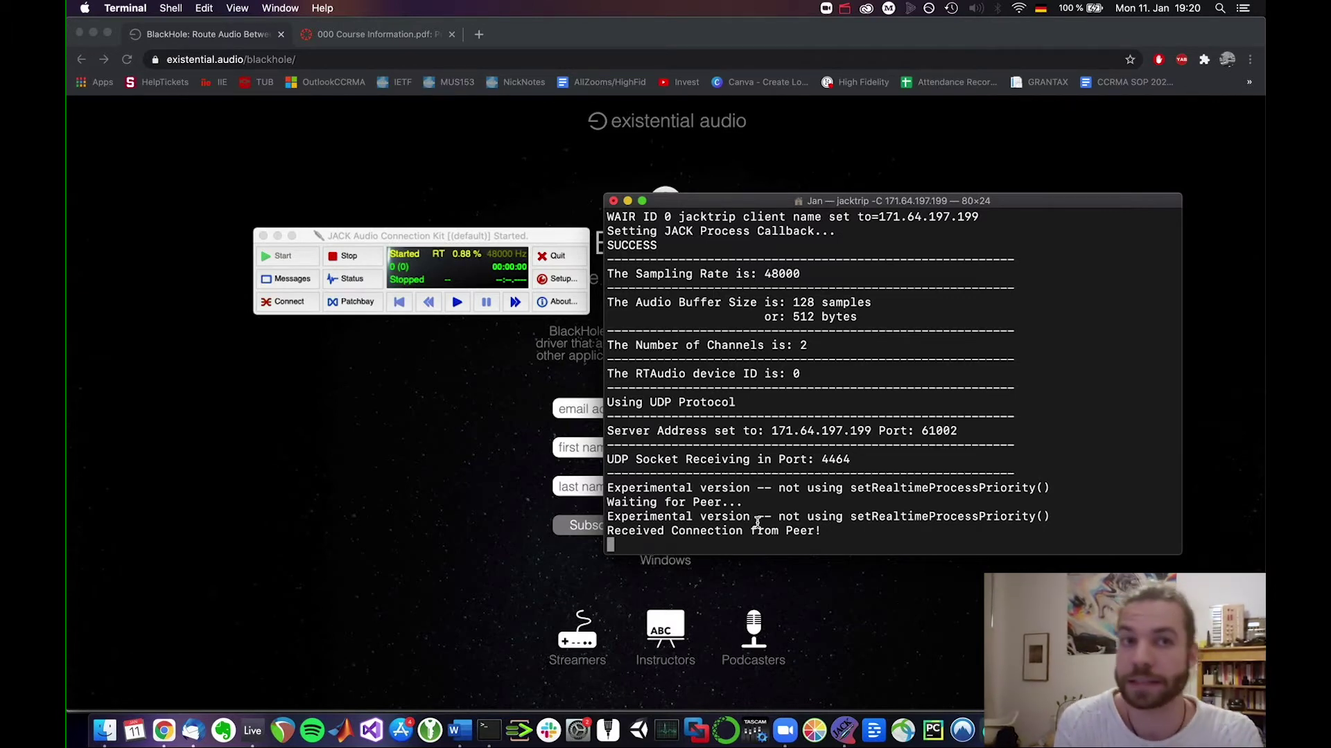
Open the Connections window, expand all client port lists and disconnect every existing link
{"action": "left_click", "coordinate": [294, 301]}
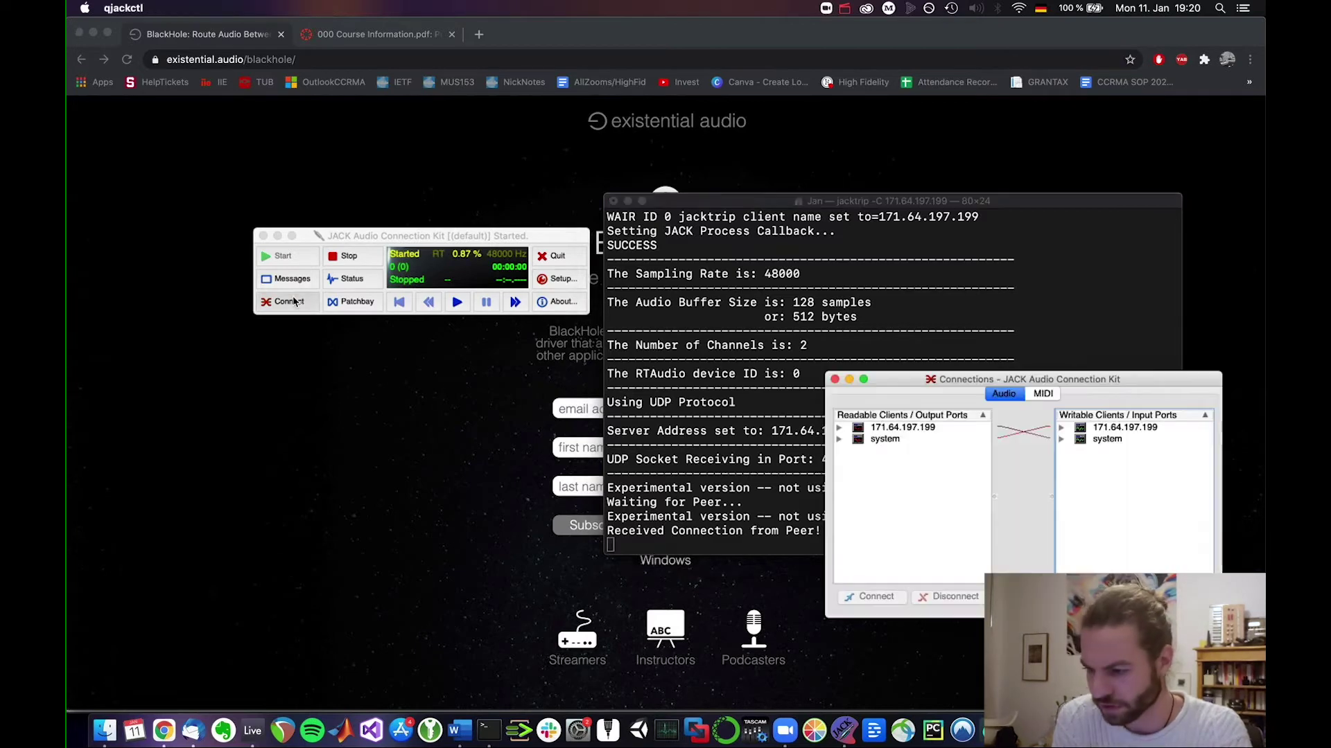
{"action": "left_click_drag", "start_coordinate": [979, 382], "coordinate": [286, 362]}
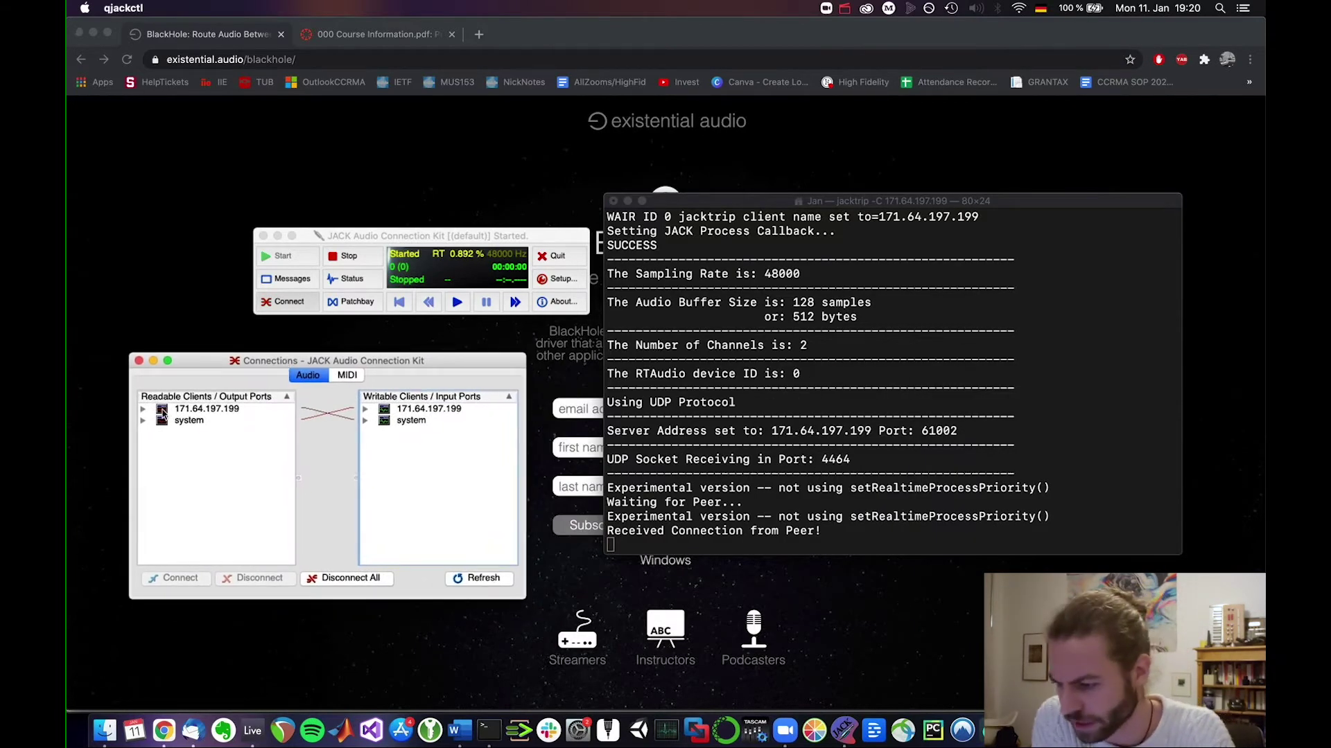
{"action": "left_click", "coordinate": [143, 420]}
{"action": "left_click", "coordinate": [143, 409]}
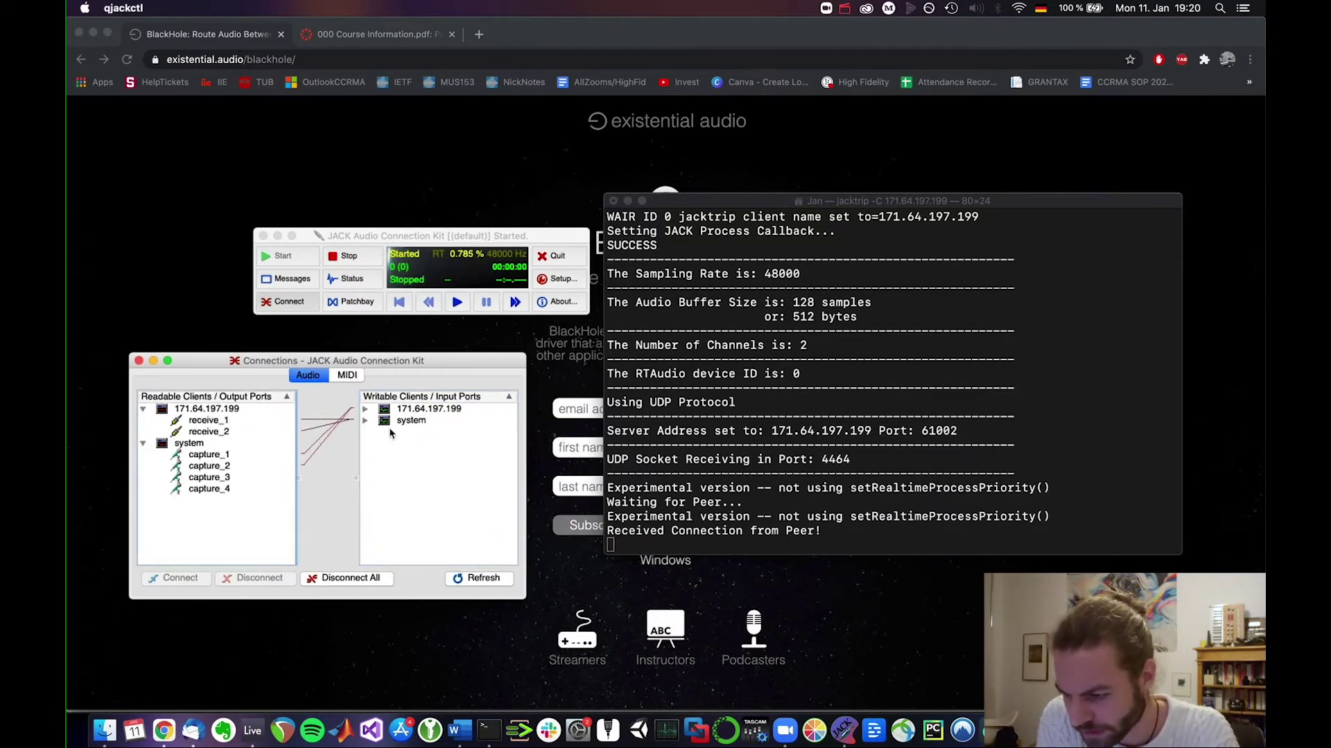
{"action": "left_click", "coordinate": [365, 420]}
{"action": "left_click", "coordinate": [365, 409]}
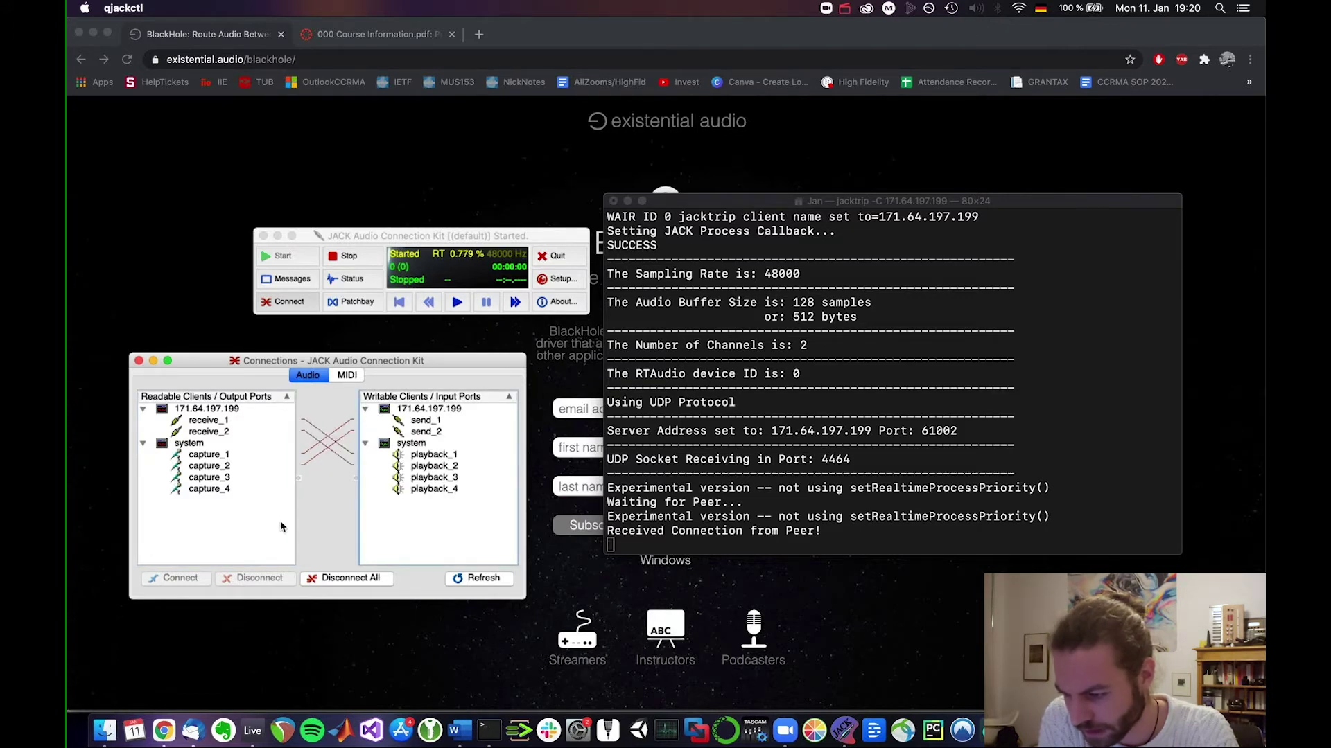
{"action": "left_click", "coordinate": [340, 575]}
{"action": "left_click", "coordinate": [415, 511]}
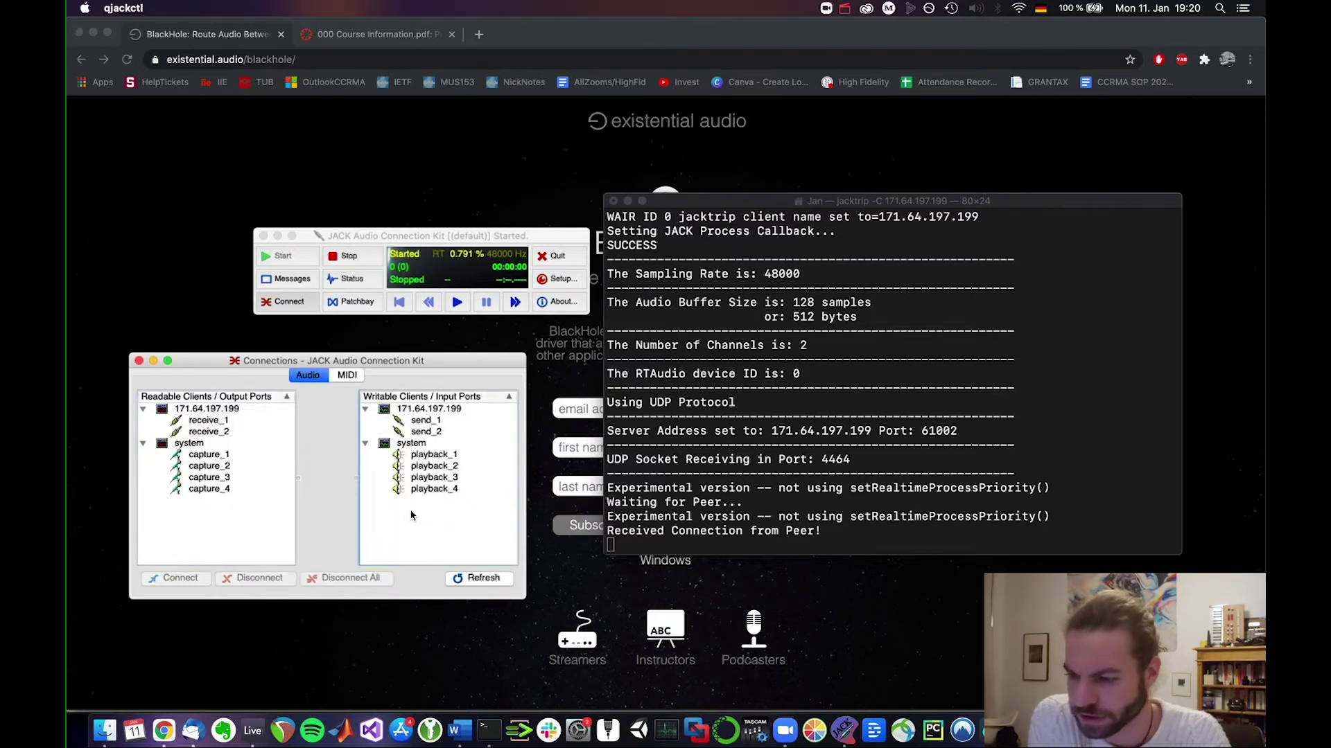
Select the receive_1 port of the 171.64.197.199 JackTrip client
{"action": "left_click", "coordinate": [201, 418]}
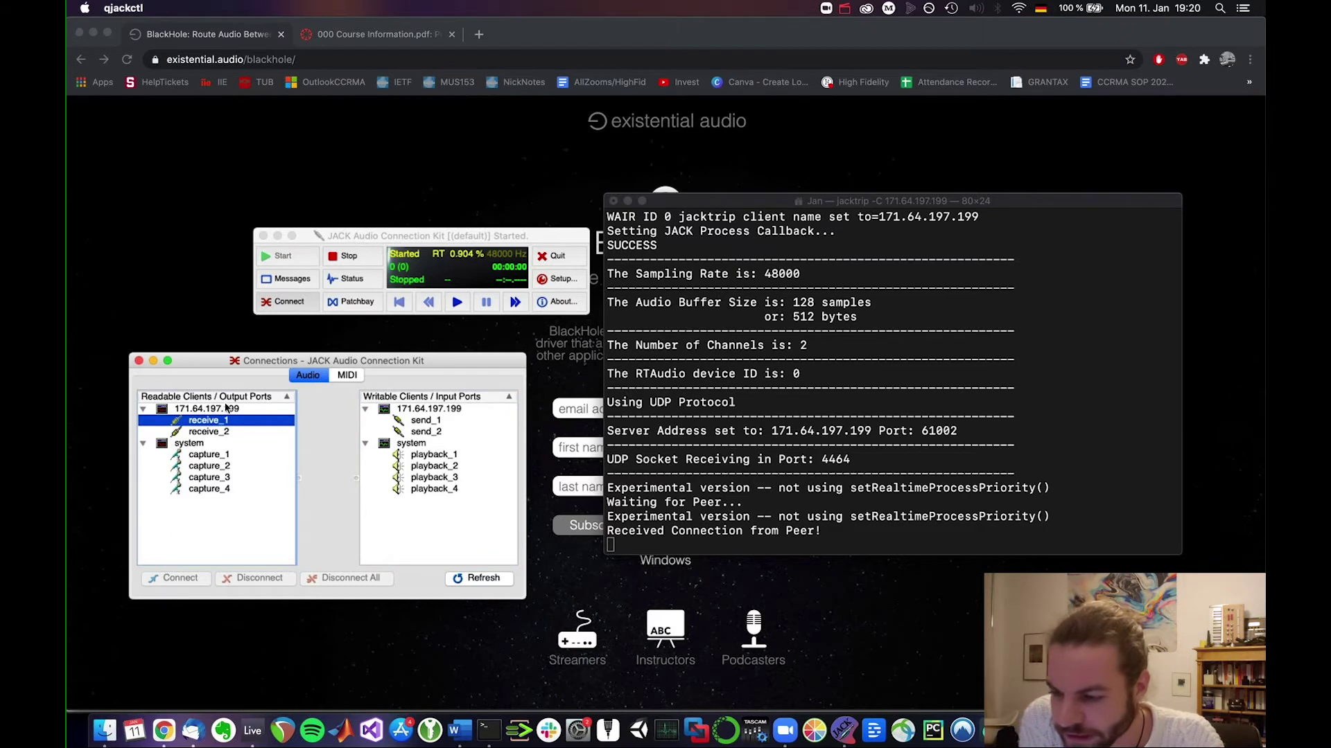
{"action": "left_click", "coordinate": [224, 409]}
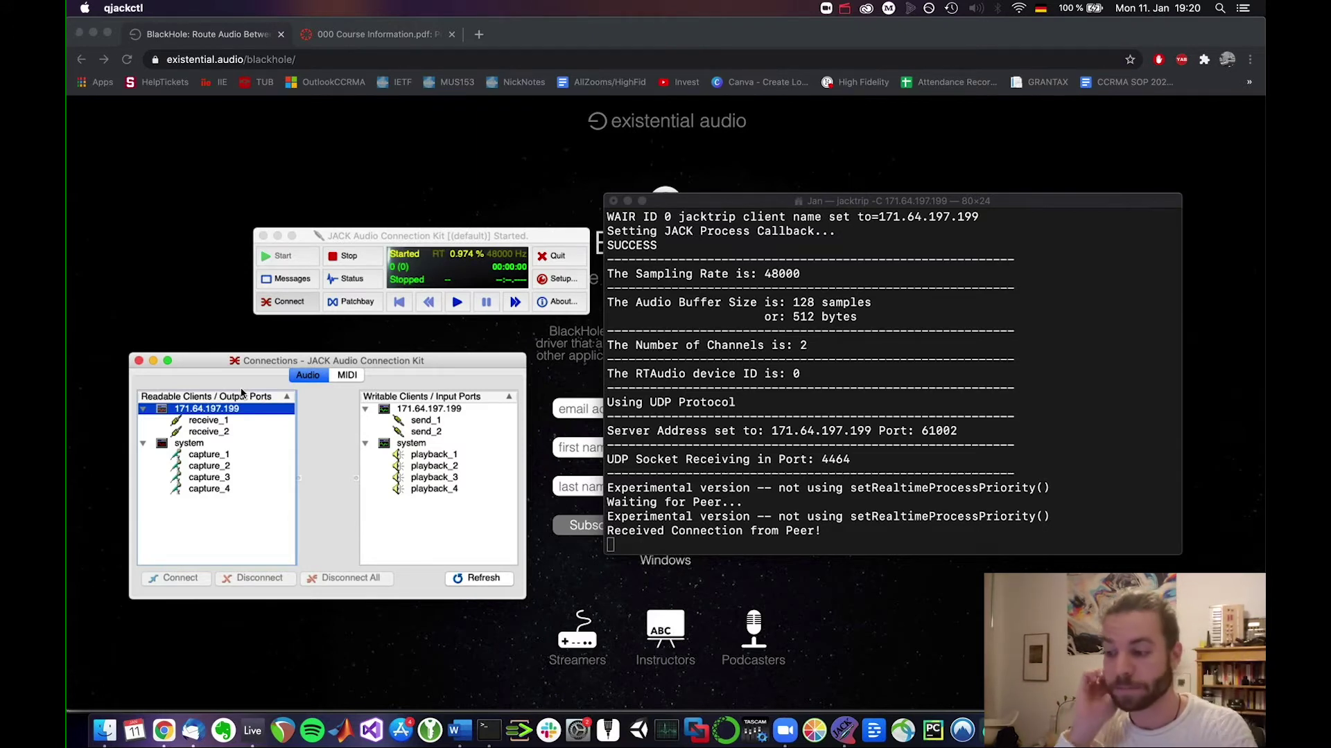
{"action": "left_click", "coordinate": [207, 420]}
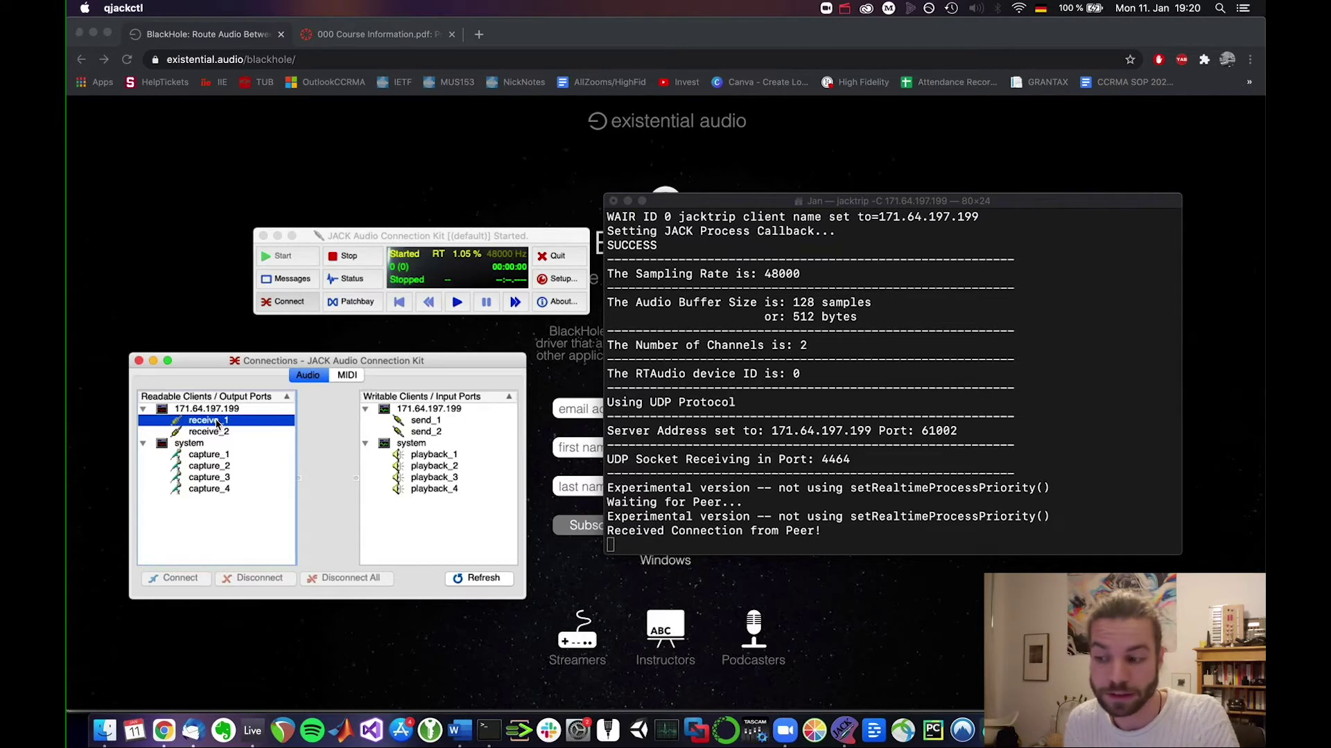
Connect receive_1 to system playback_1 through playback_4 and check each connection
{"action": "left_click", "coordinate": [208, 432]}
{"action": "left_click", "coordinate": [210, 425]}
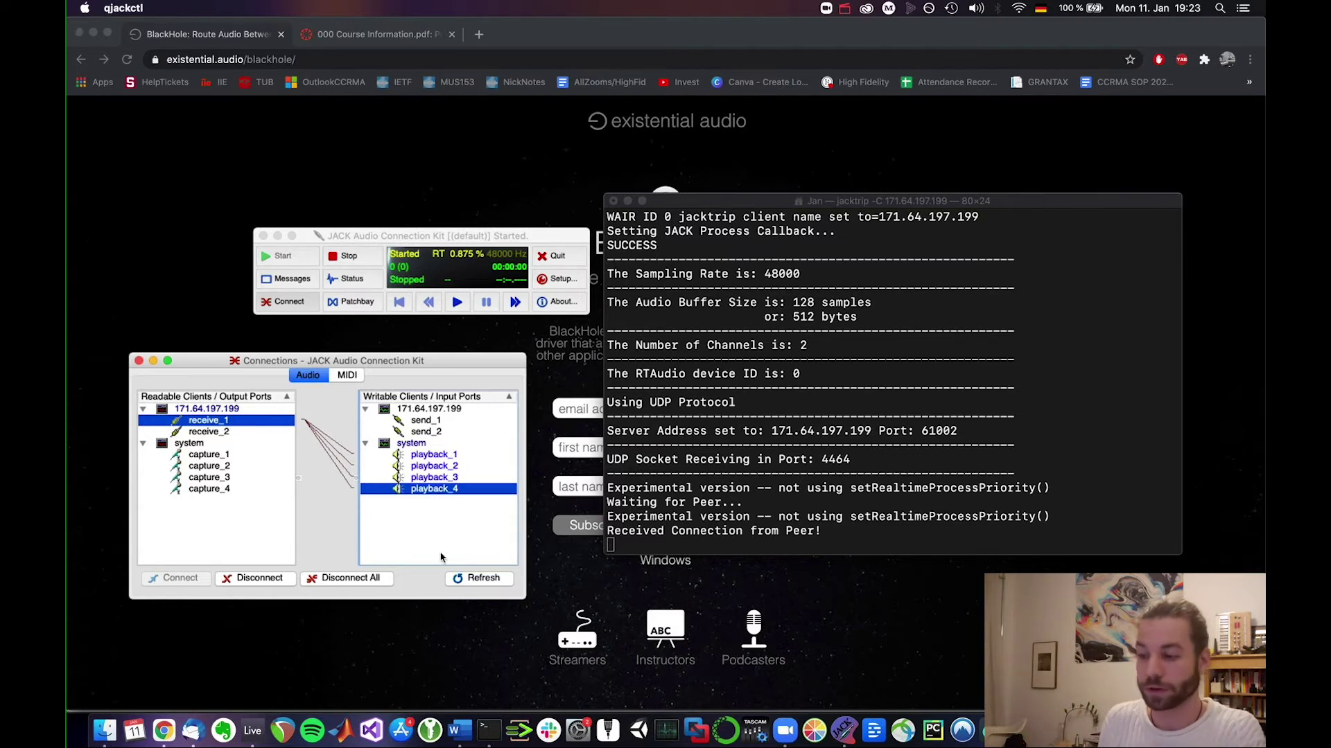
{"action": "left_click", "coordinate": [212, 425]}
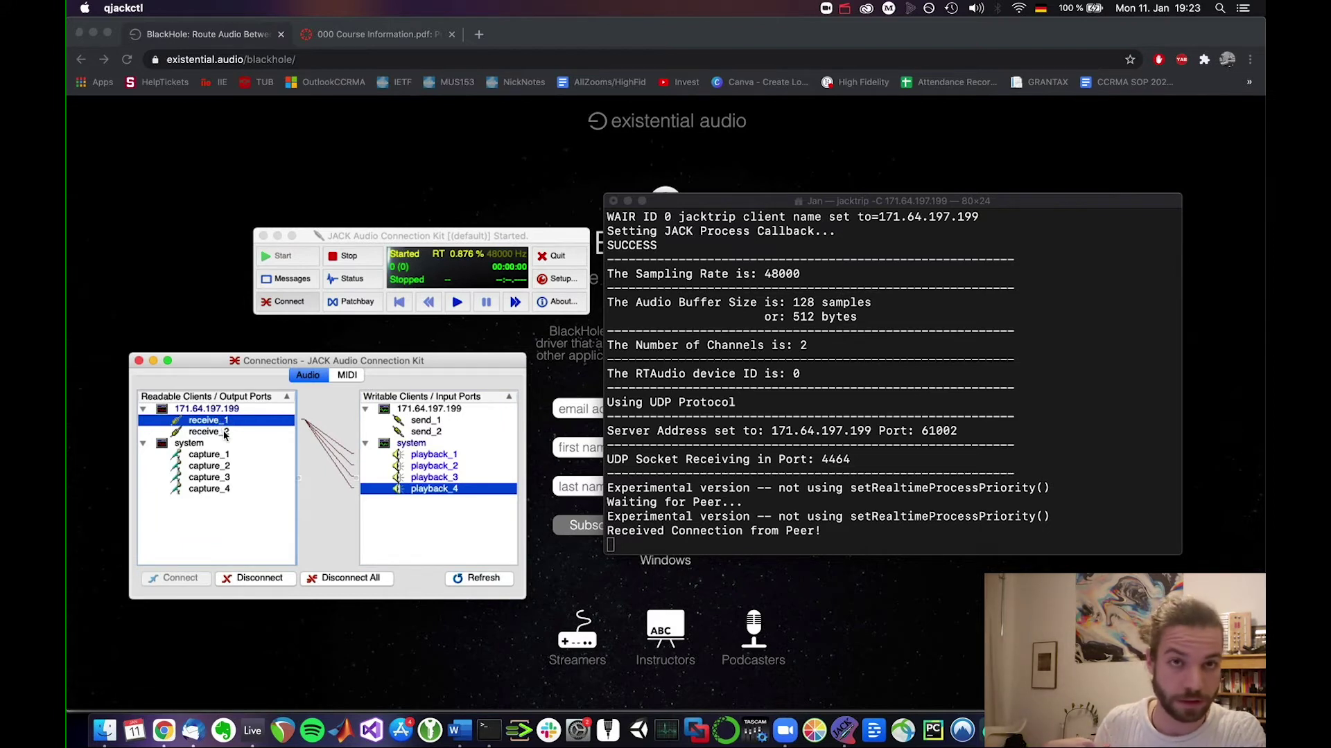
{"action": "left_click_drag", "start_coordinate": [214, 426], "coordinate": [402, 468]}
{"action": "left_click", "coordinate": [434, 489]}
{"action": "left_click", "coordinate": [433, 478]}
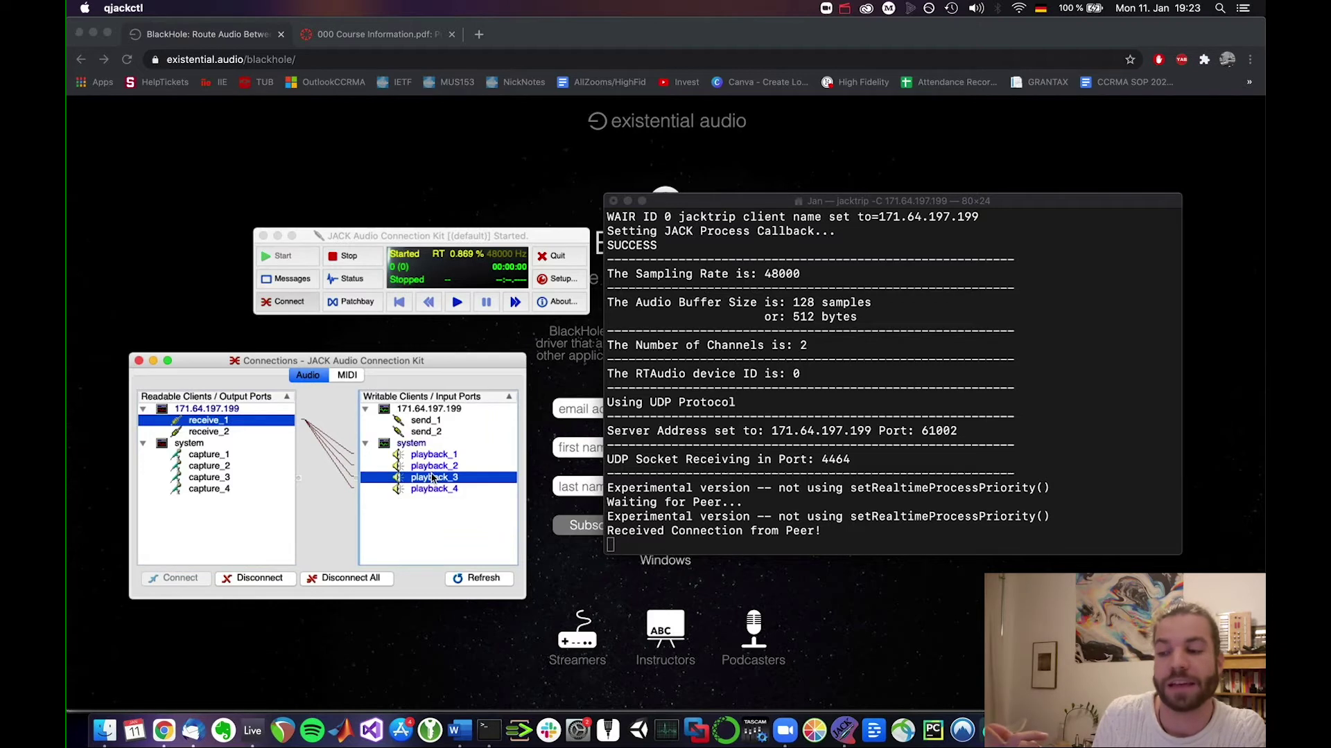
{"action": "left_click", "coordinate": [434, 489]}
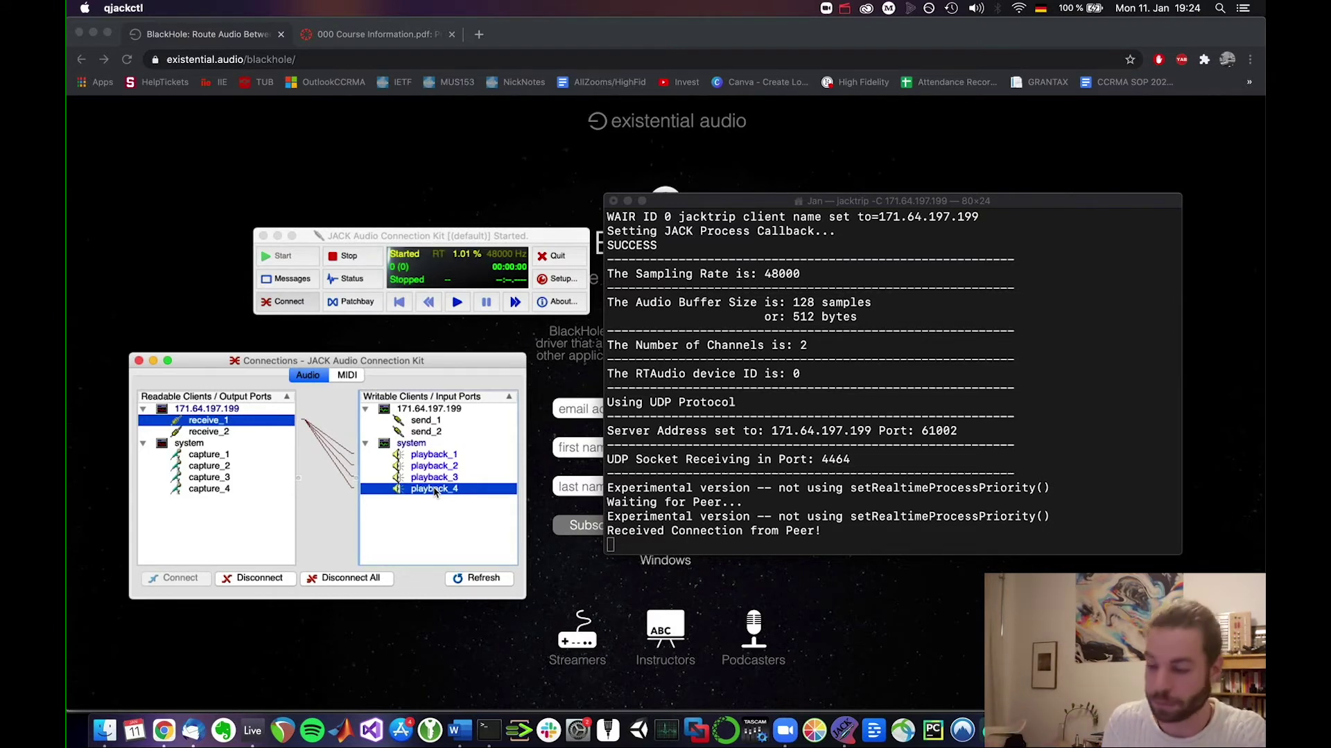
{"action": "left_click", "coordinate": [449, 456]}
{"action": "left_click", "coordinate": [449, 467]}
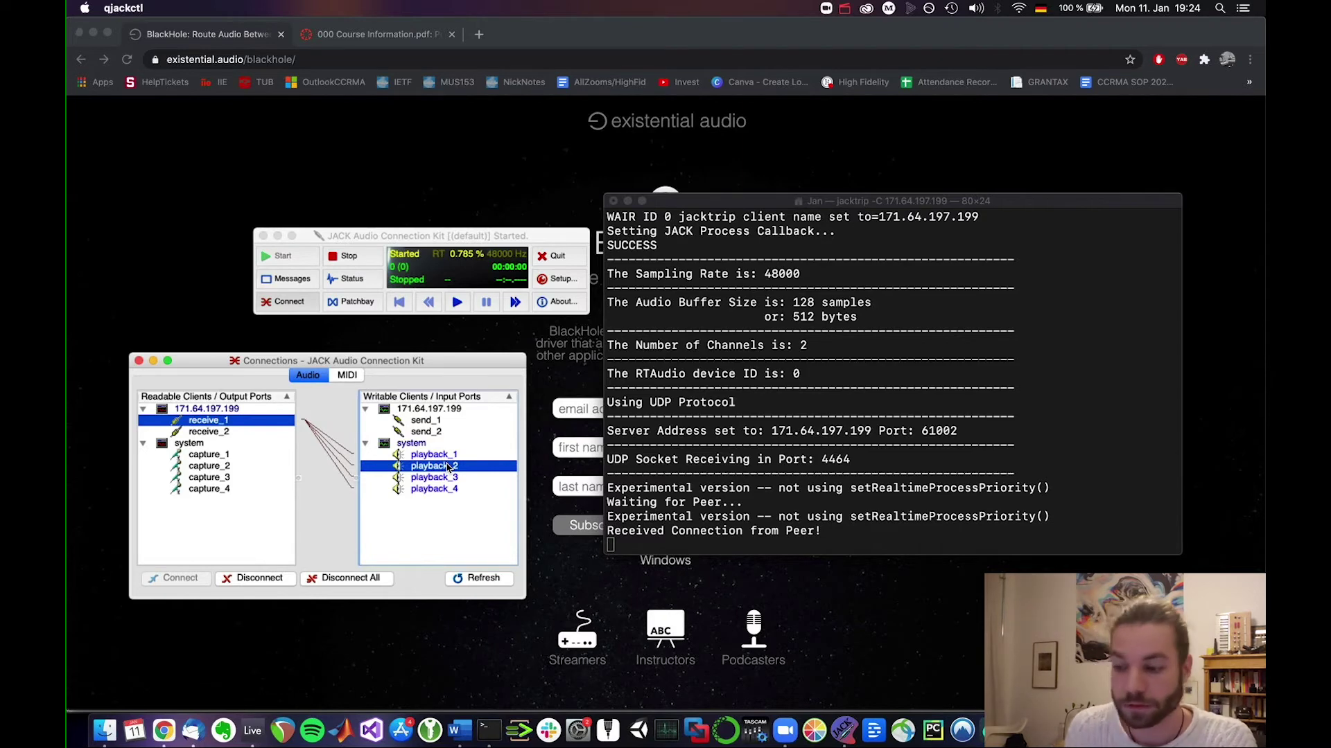
Launch Zoom, start a new meeting with computer audio, and unmute the microphone
{"action": "key", "text": "super+space"}
{"action": "type", "text": "zoom"}
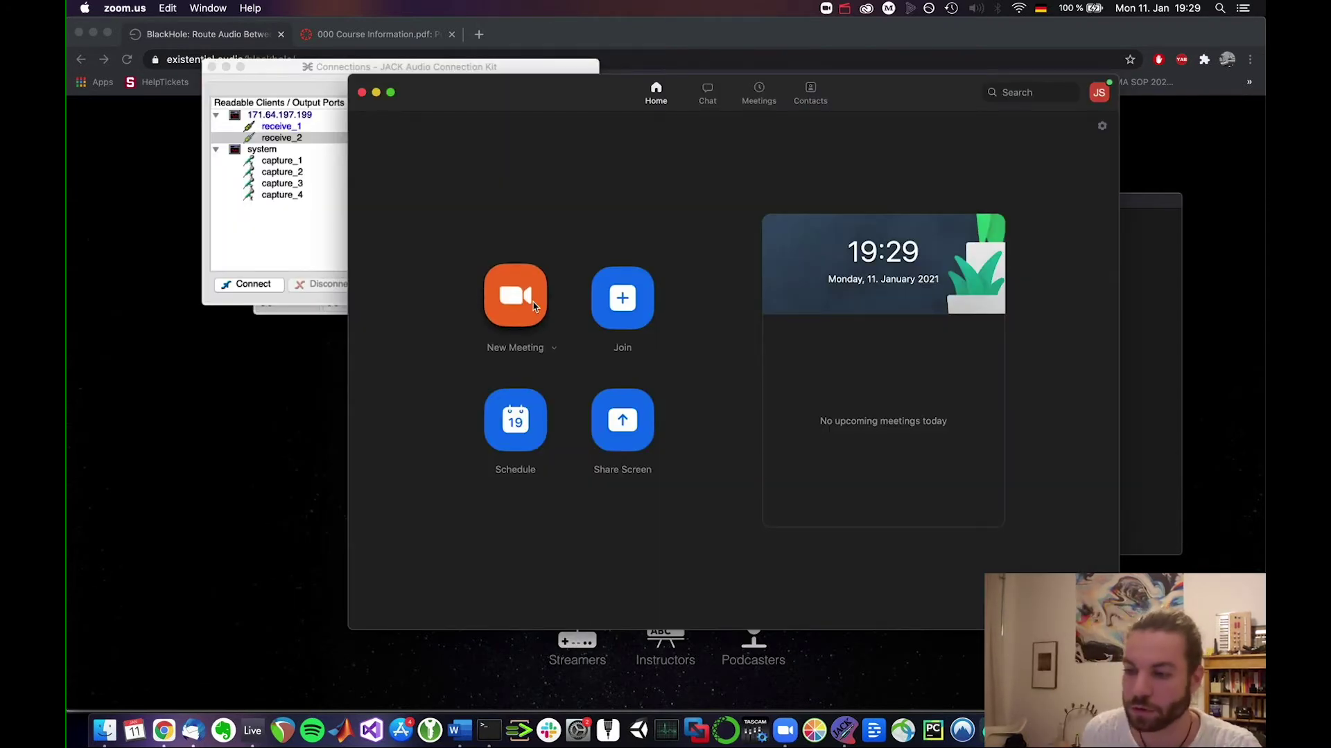
{"action": "left_click", "coordinate": [535, 307]}
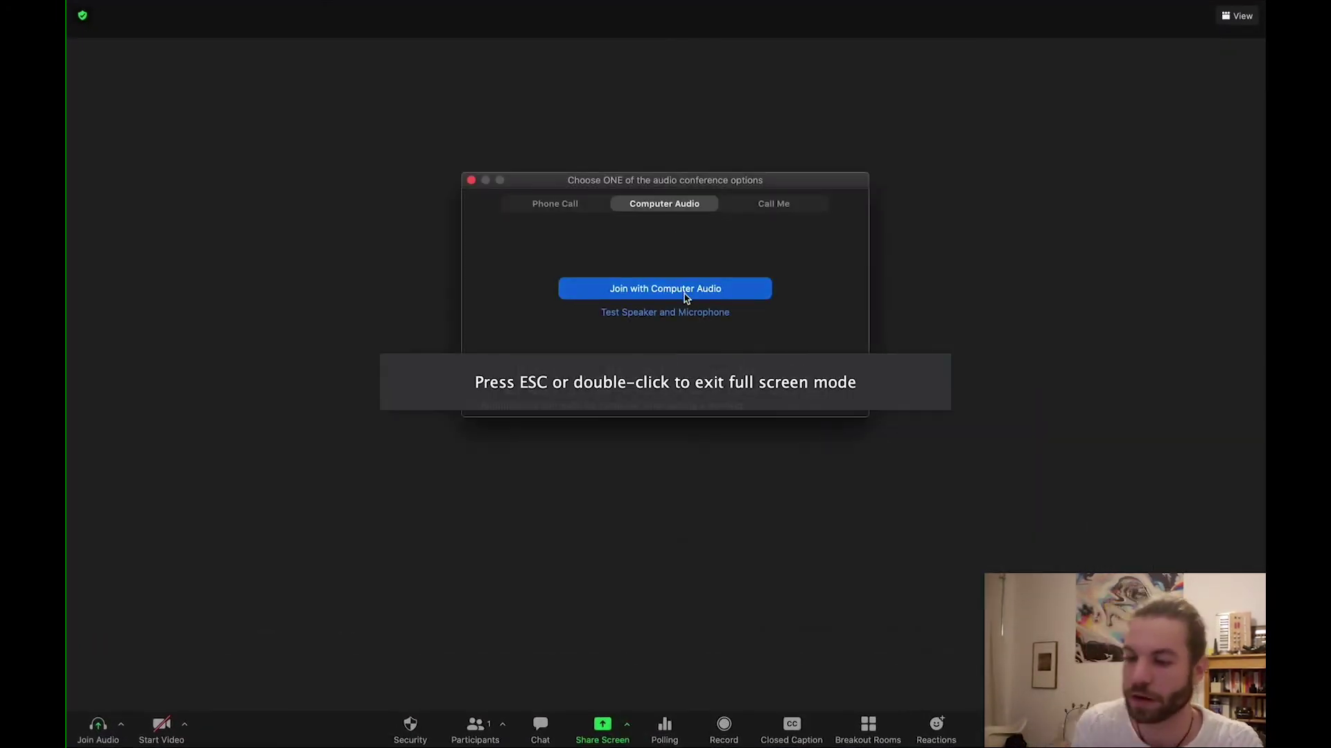
{"action": "left_click", "coordinate": [646, 291]}
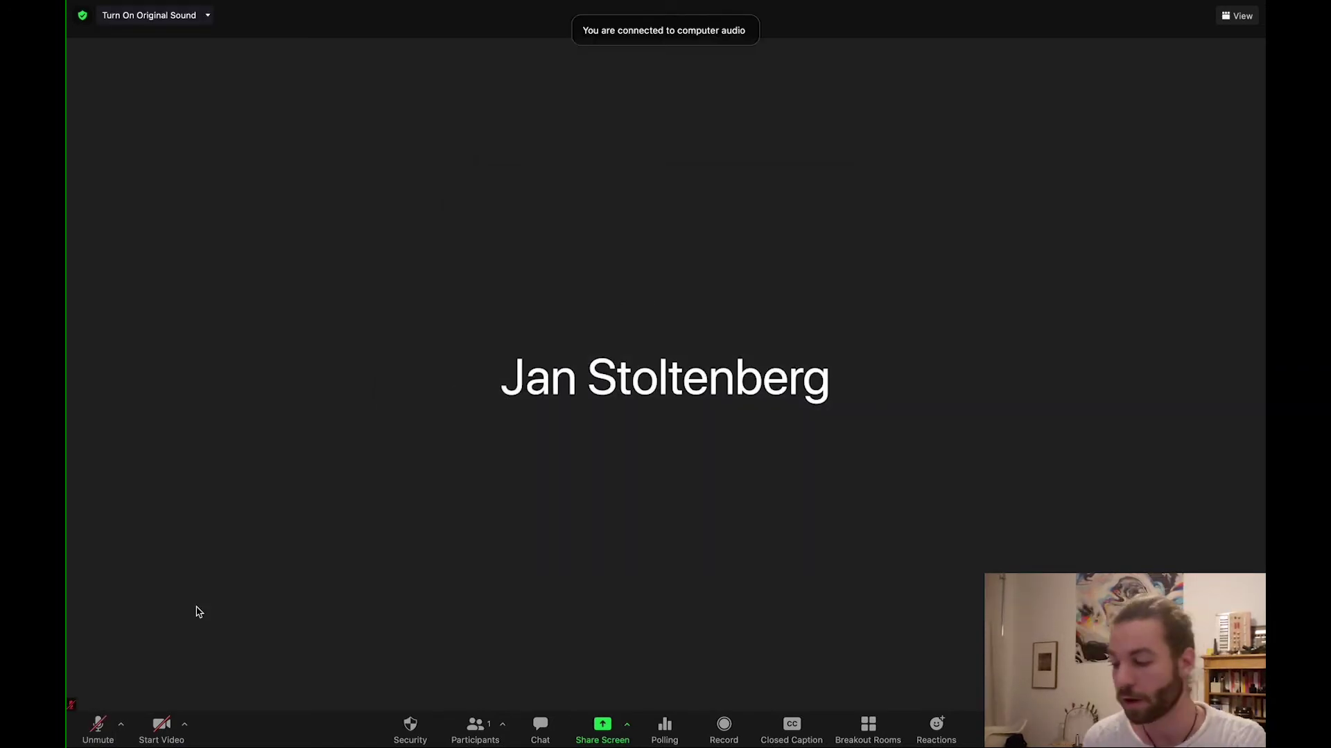
{"action": "left_click", "coordinate": [97, 725]}
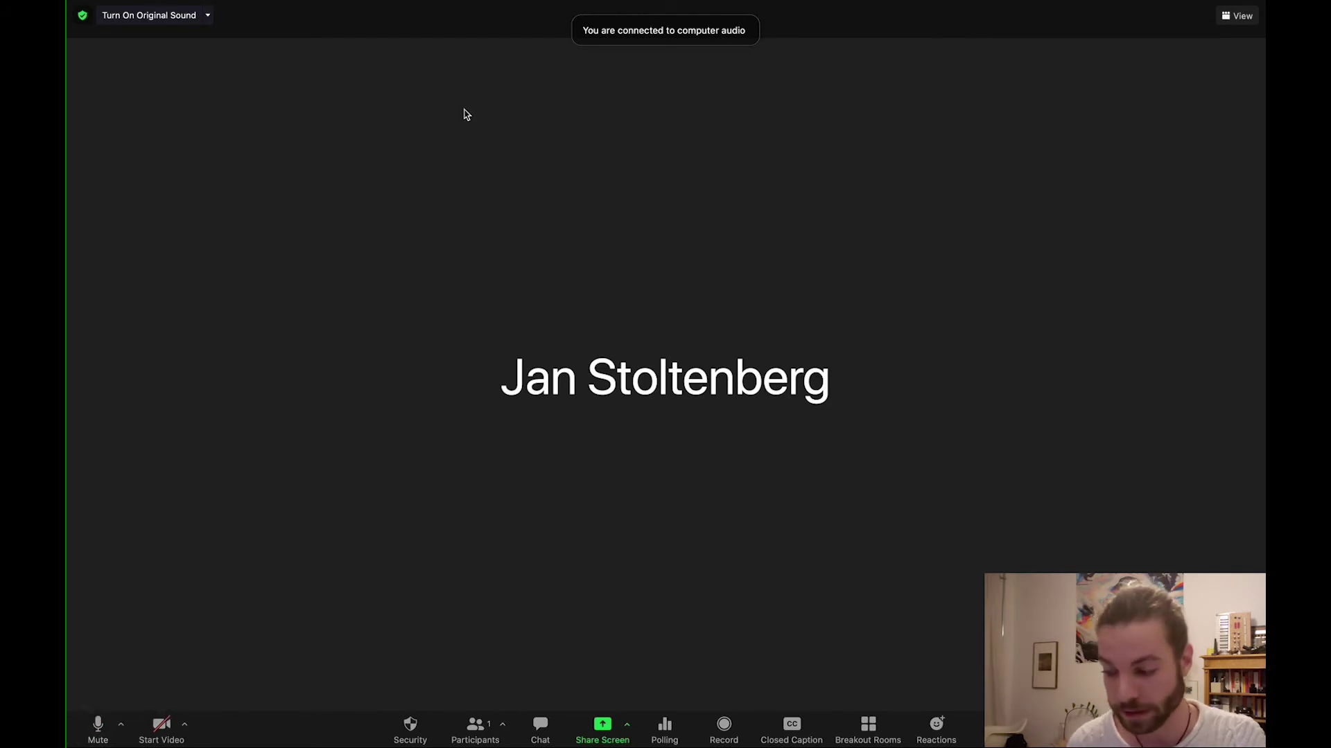
Check Zoom's audio preferences, confirming BlackHole 16ch is the microphone
{"action": "mouse_move", "coordinate": [375, 2]}
{"action": "left_click", "coordinate": [122, 6]}
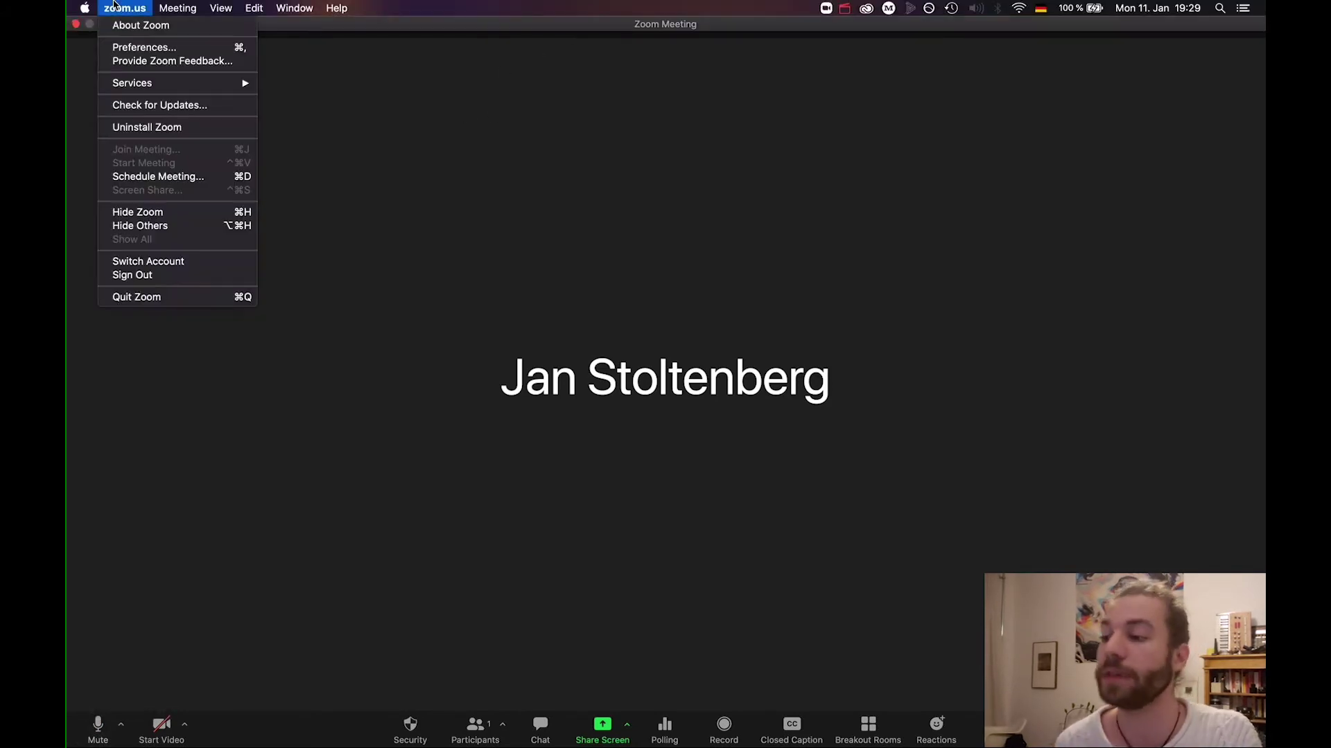
{"action": "left_click", "coordinate": [121, 48]}
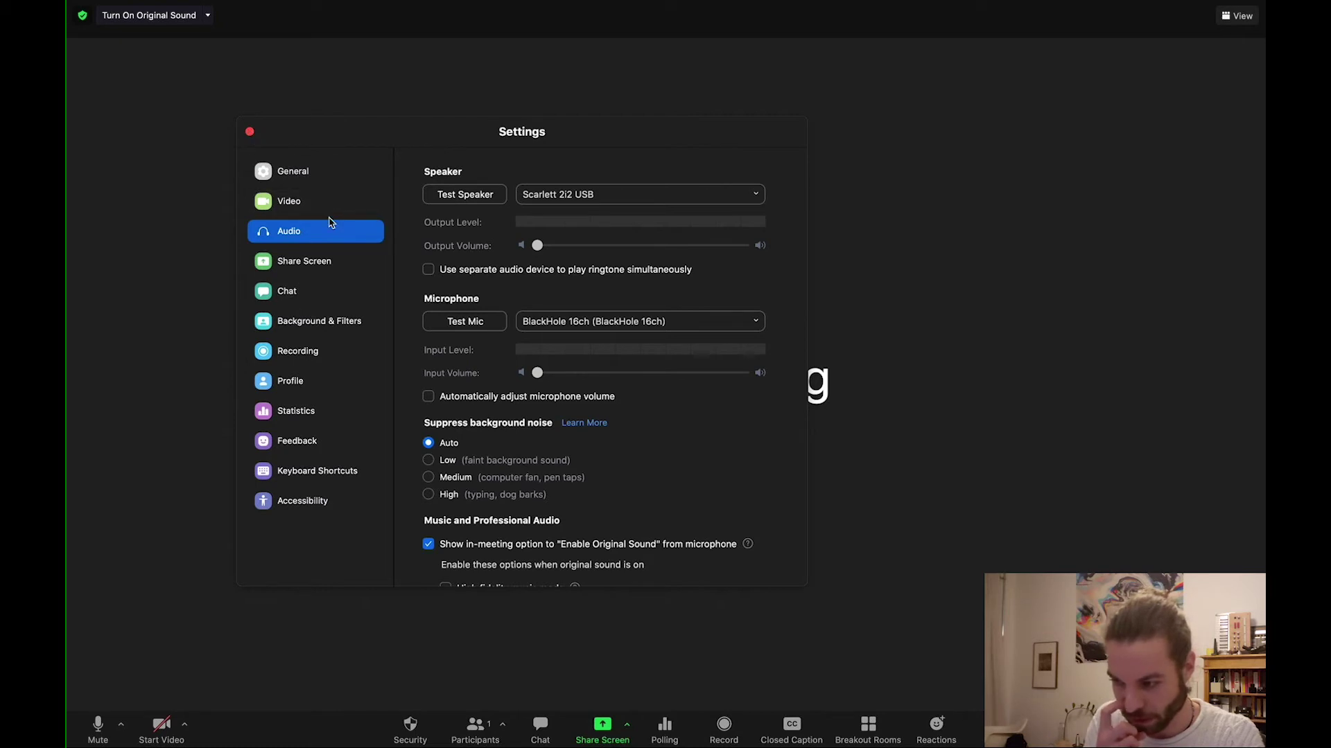
{"action": "scroll", "coordinate": [540, 487], "scroll_direction": "down", "scroll_amount": 2}
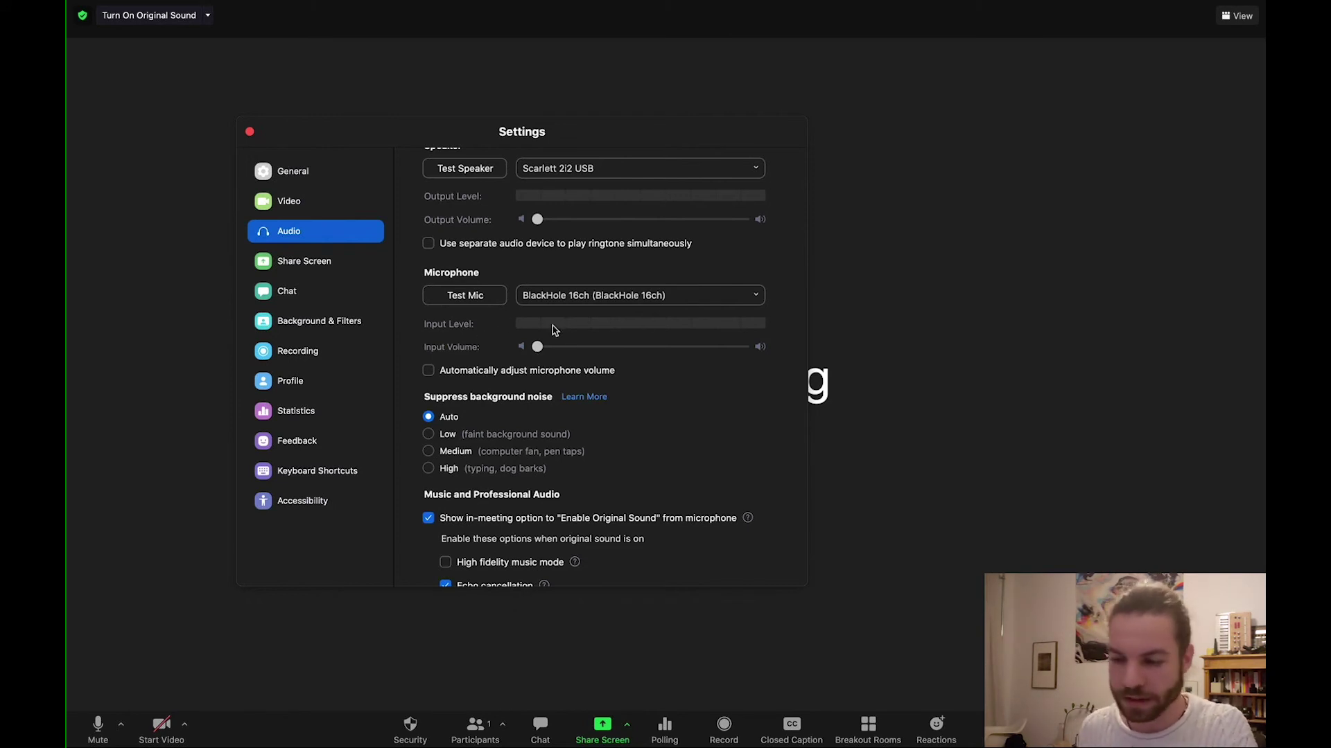
Turn on Original Sound in the meeting, then reopen Zoom's audio preferences
{"action": "left_click", "coordinate": [249, 132]}
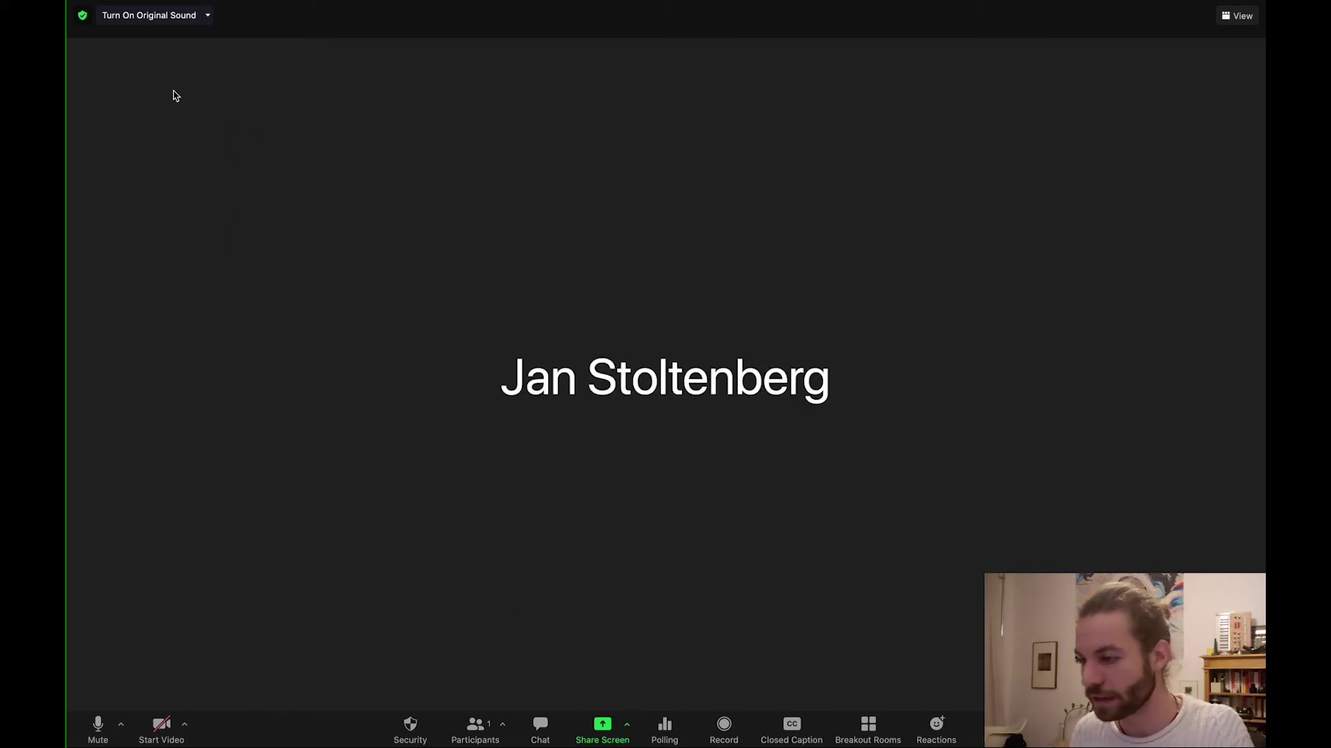
{"action": "left_click", "coordinate": [126, 20]}
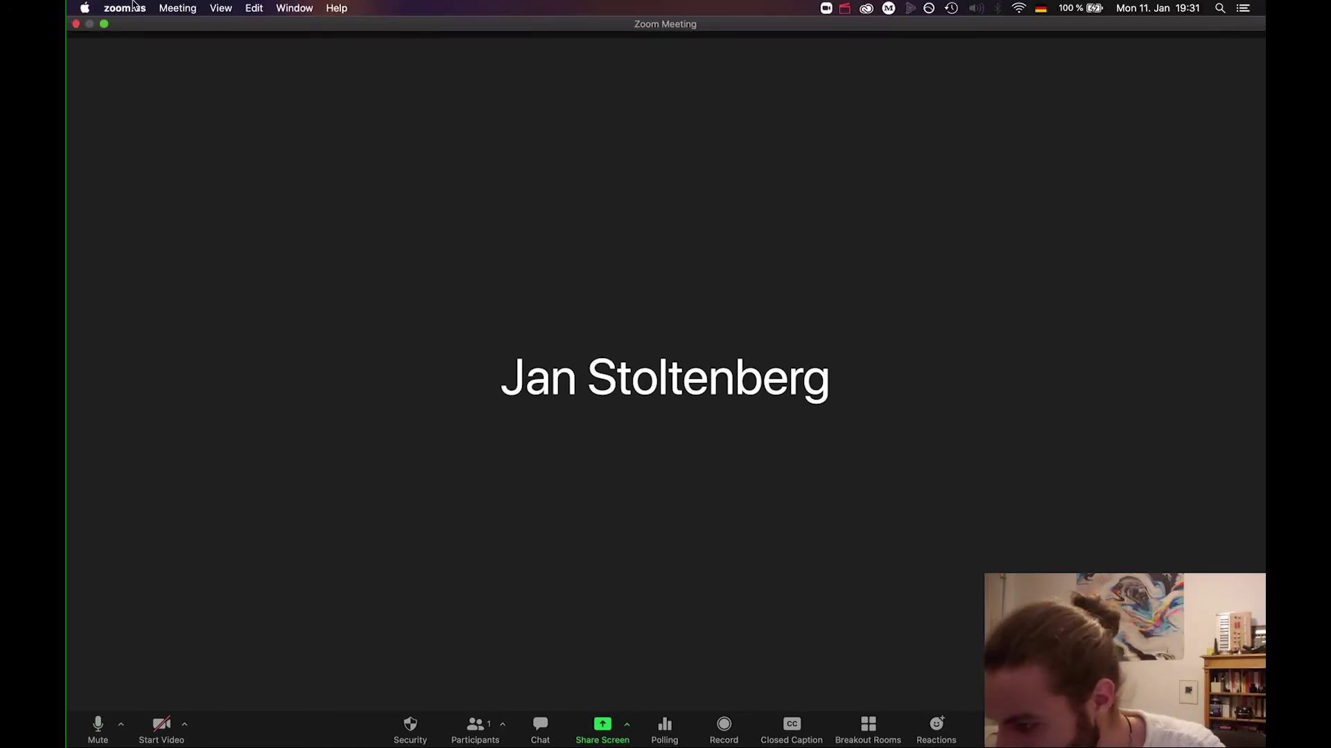
{"action": "left_click", "coordinate": [125, 7]}
{"action": "left_click", "coordinate": [135, 47]}
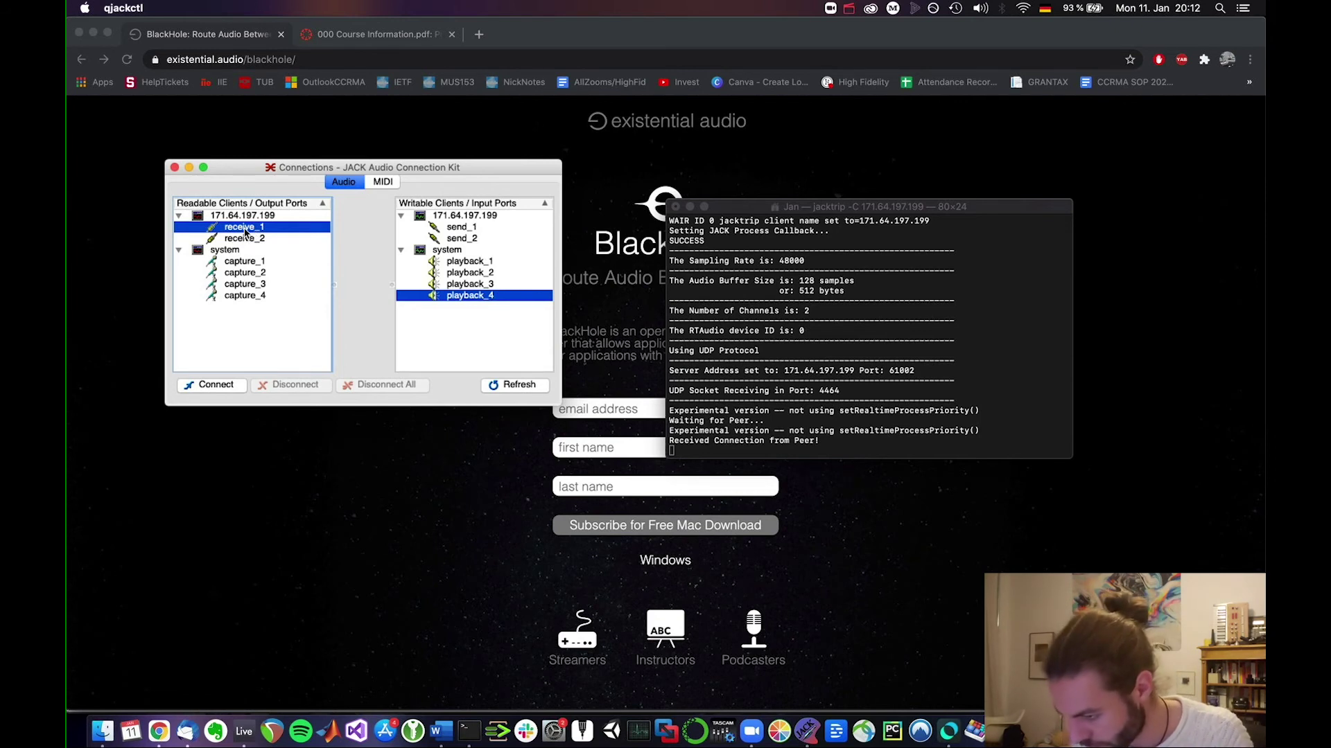
Connect receive_1 to playback_1 and receive_2 to playback_2
{"action": "left_click", "coordinate": [466, 261]}
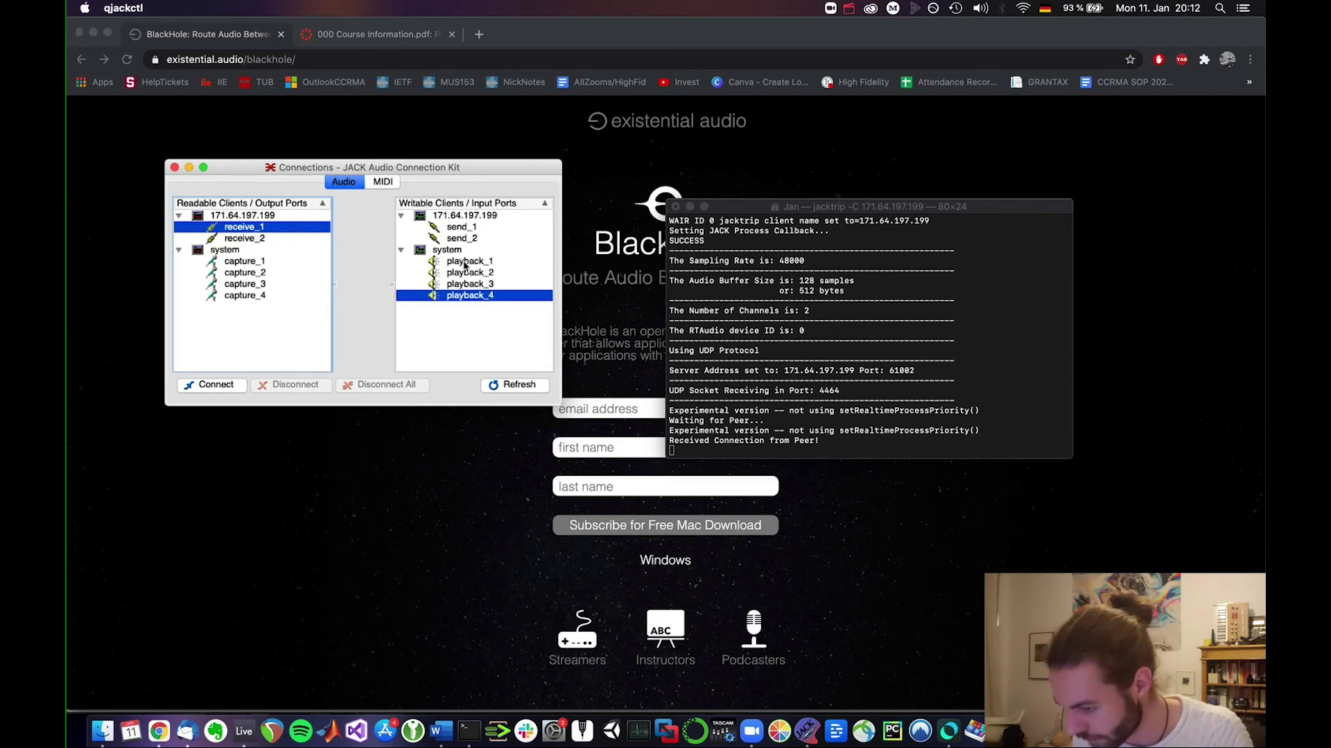
{"action": "left_click", "coordinate": [205, 385]}
{"action": "left_click", "coordinate": [234, 239]}
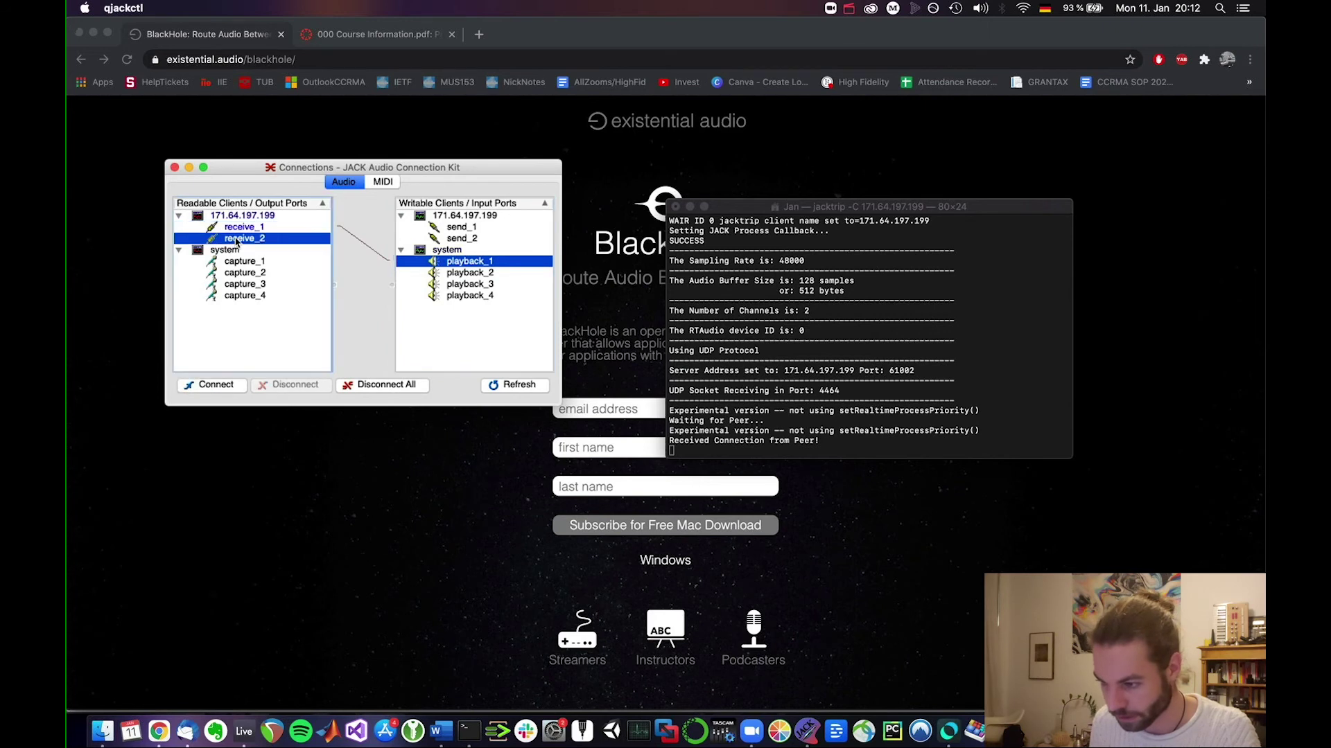
{"action": "left_click", "coordinate": [463, 274]}
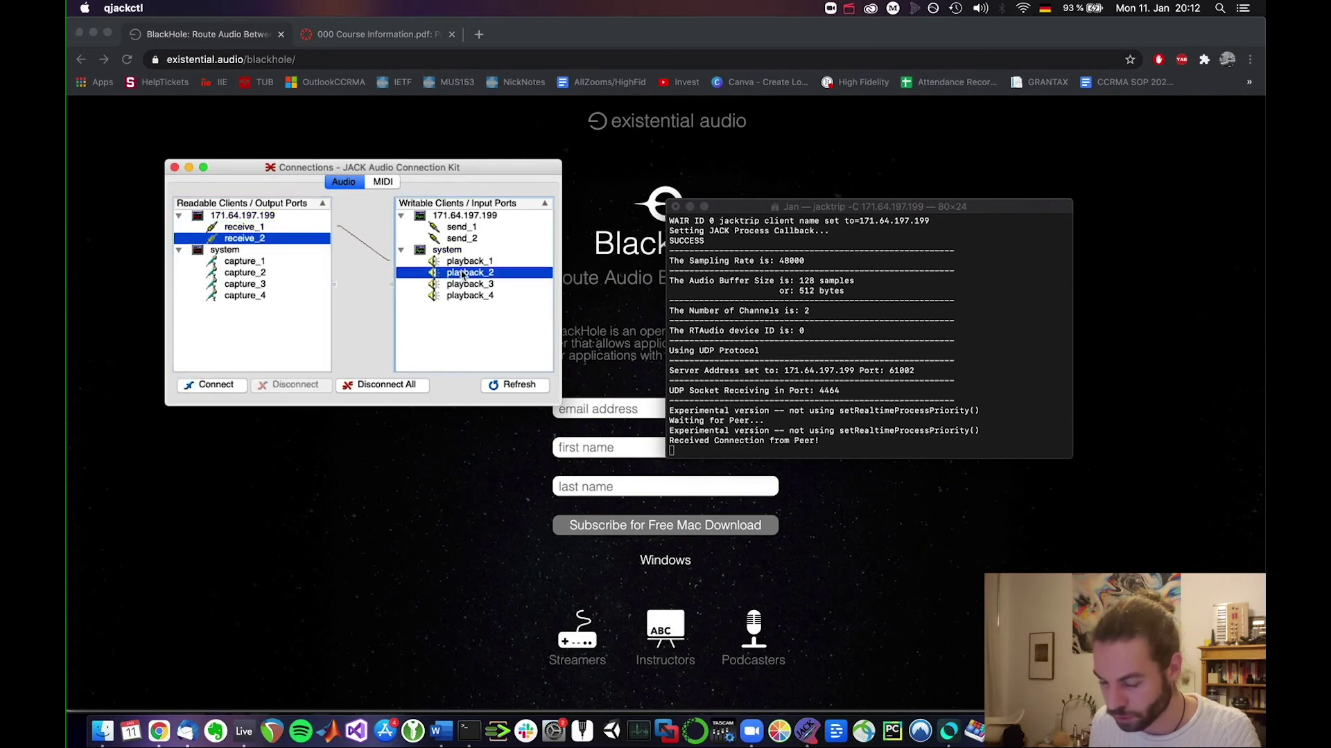
{"action": "left_click", "coordinate": [218, 386]}
Connect receive_1 to playback_3 and receive_2 to playback_4
{"action": "left_click", "coordinate": [251, 228]}
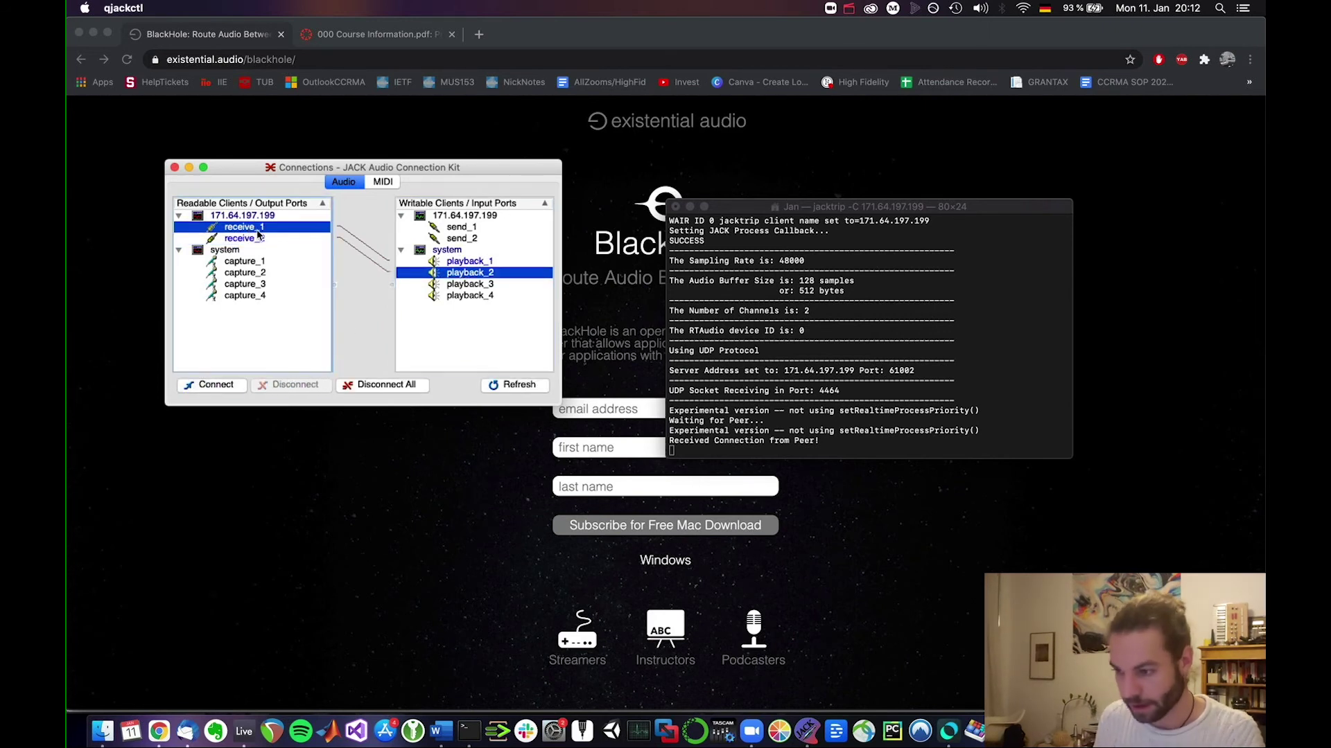
{"action": "left_click", "coordinate": [443, 285]}
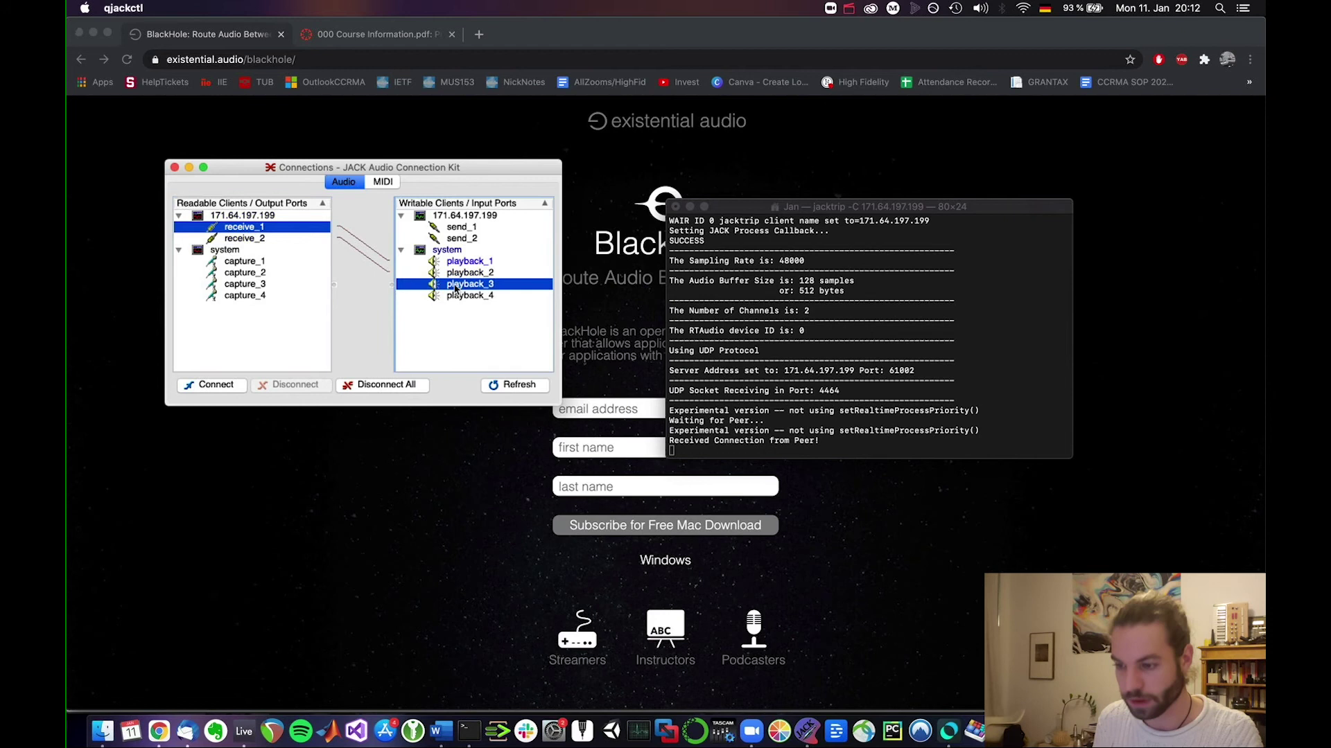
{"action": "left_click", "coordinate": [225, 388]}
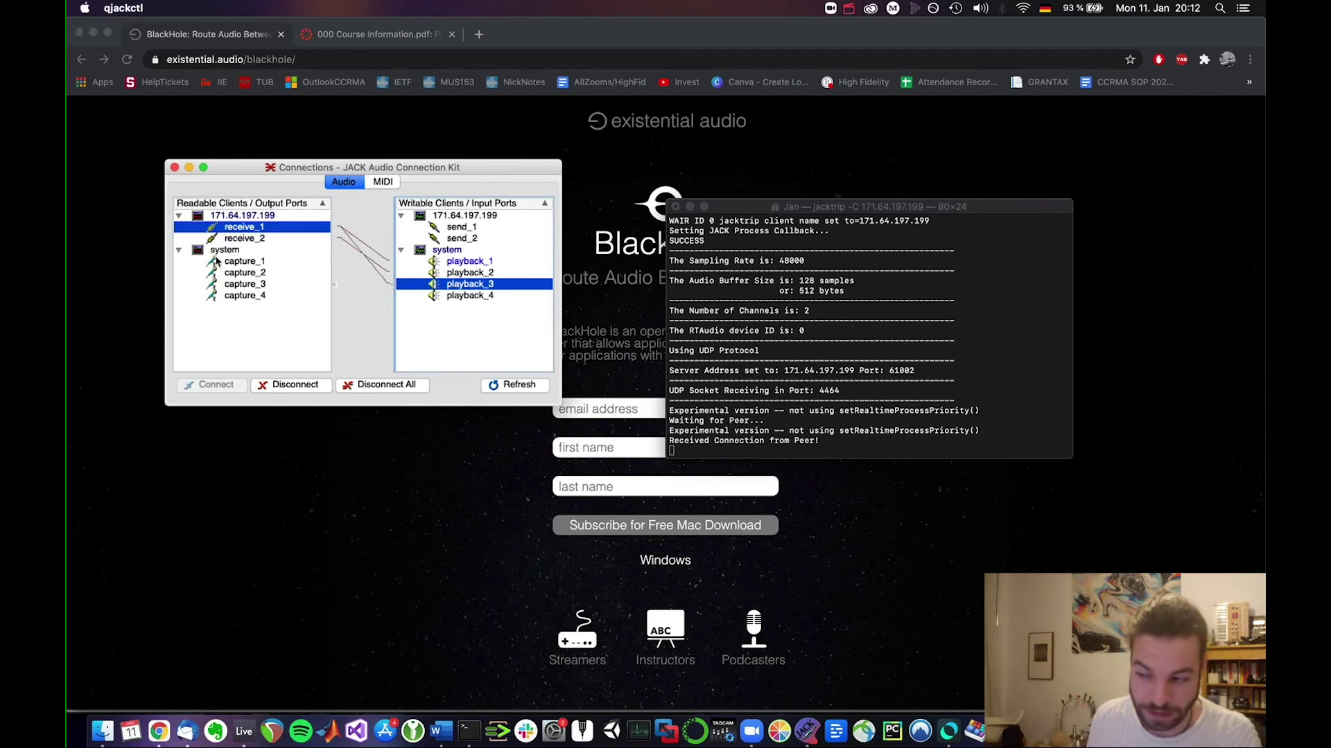
{"action": "left_click", "coordinate": [230, 240]}
{"action": "left_click", "coordinate": [443, 297]}
{"action": "left_click", "coordinate": [236, 388]}
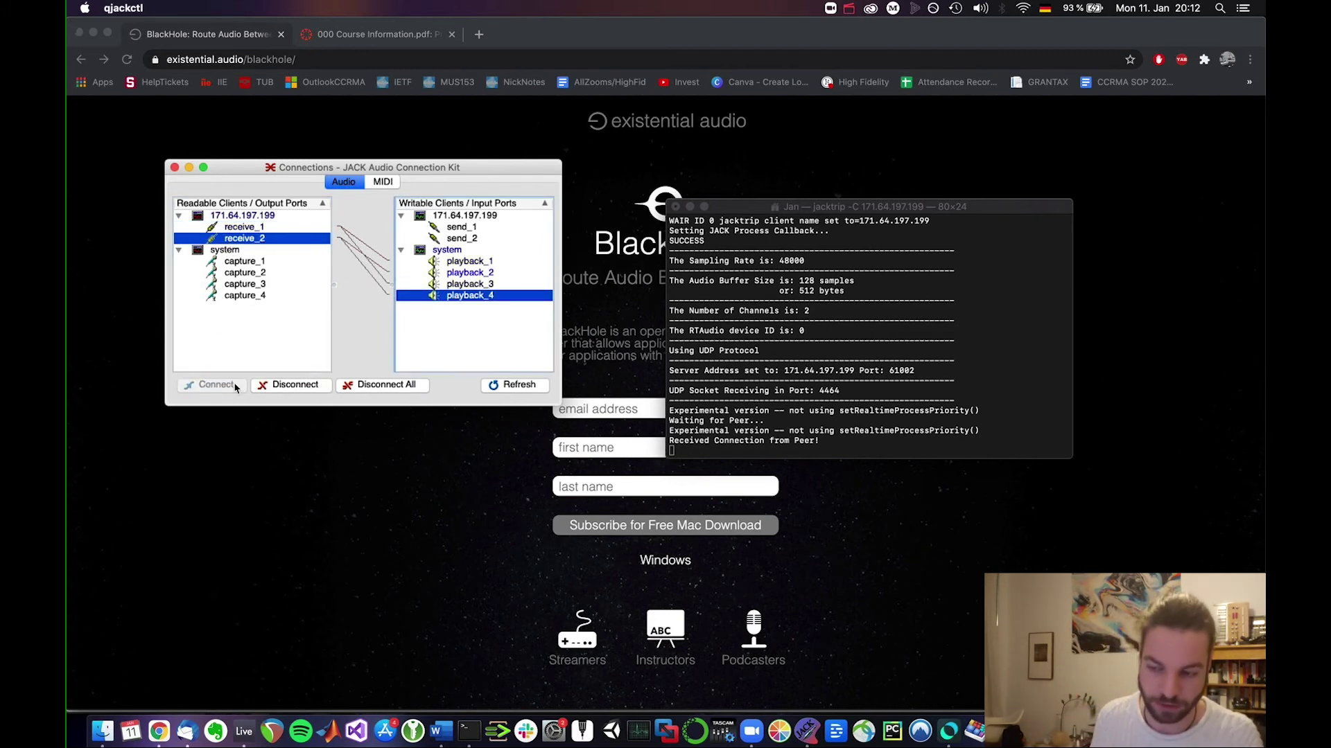
Launch Zoom via Spotlight and open its Preferences on the Audio page
{"action": "key", "text": "super+space"}
{"action": "type", "text": "zoom"}
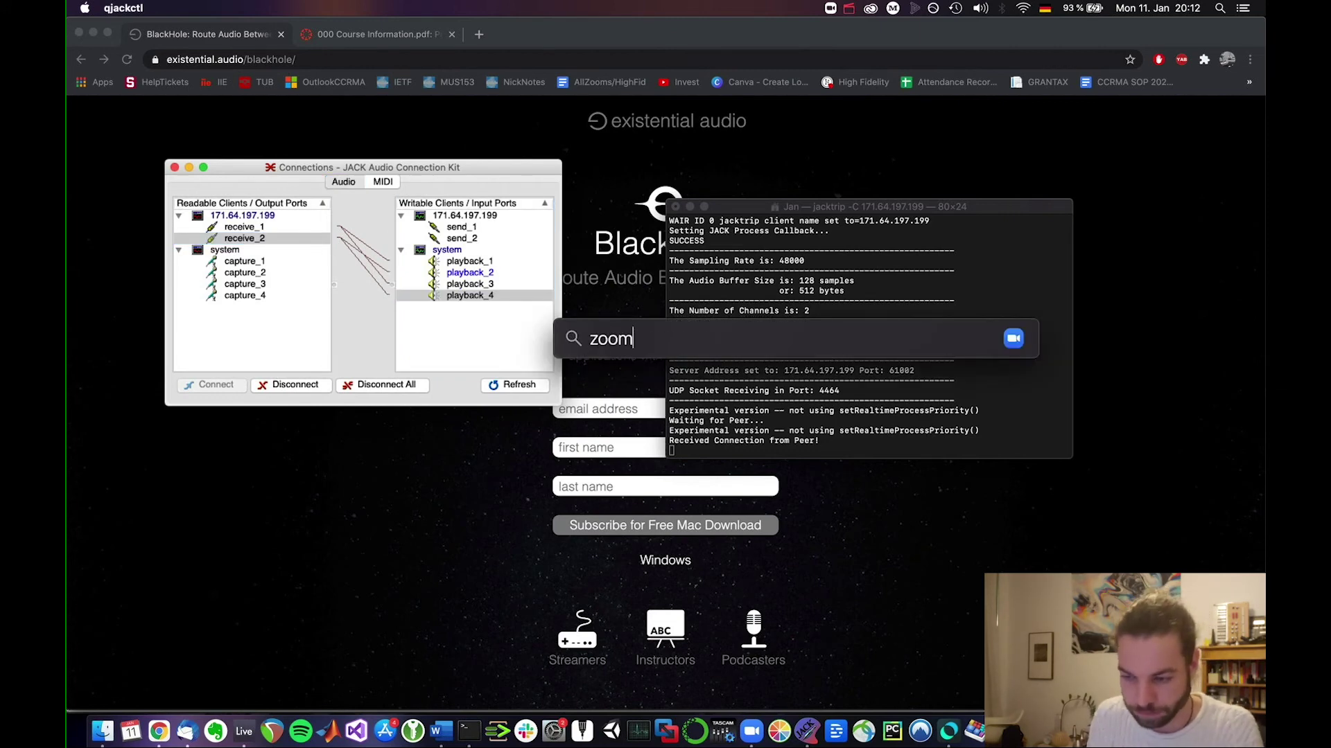
{"action": "key", "text": "Return"}
{"action": "left_click", "coordinate": [126, 8]}
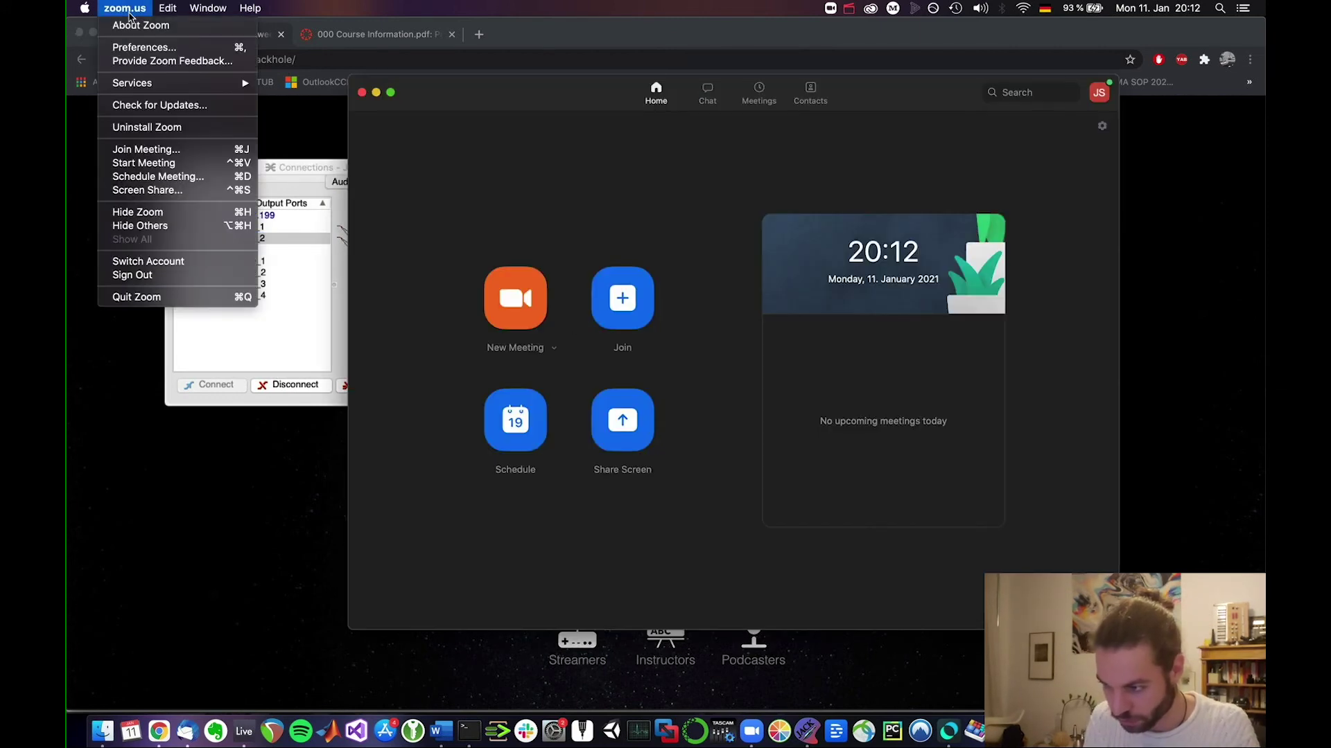
{"action": "left_click", "coordinate": [137, 50]}
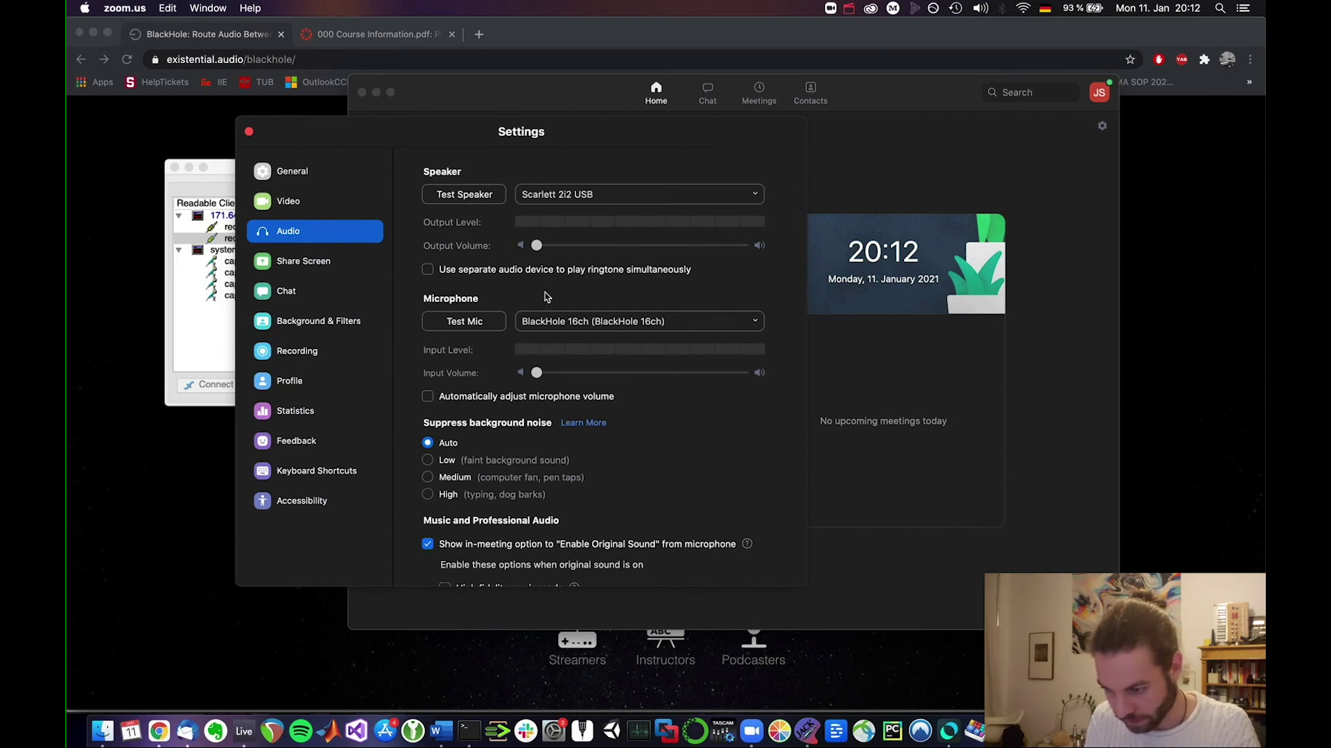
Toggle the Stereo audio option on and back off, checking its info tip
{"action": "scroll", "coordinate": [509, 547], "scroll_direction": "down", "scroll_amount": 3}
{"action": "scroll", "coordinate": [509, 549], "scroll_direction": "down", "scroll_amount": 3}
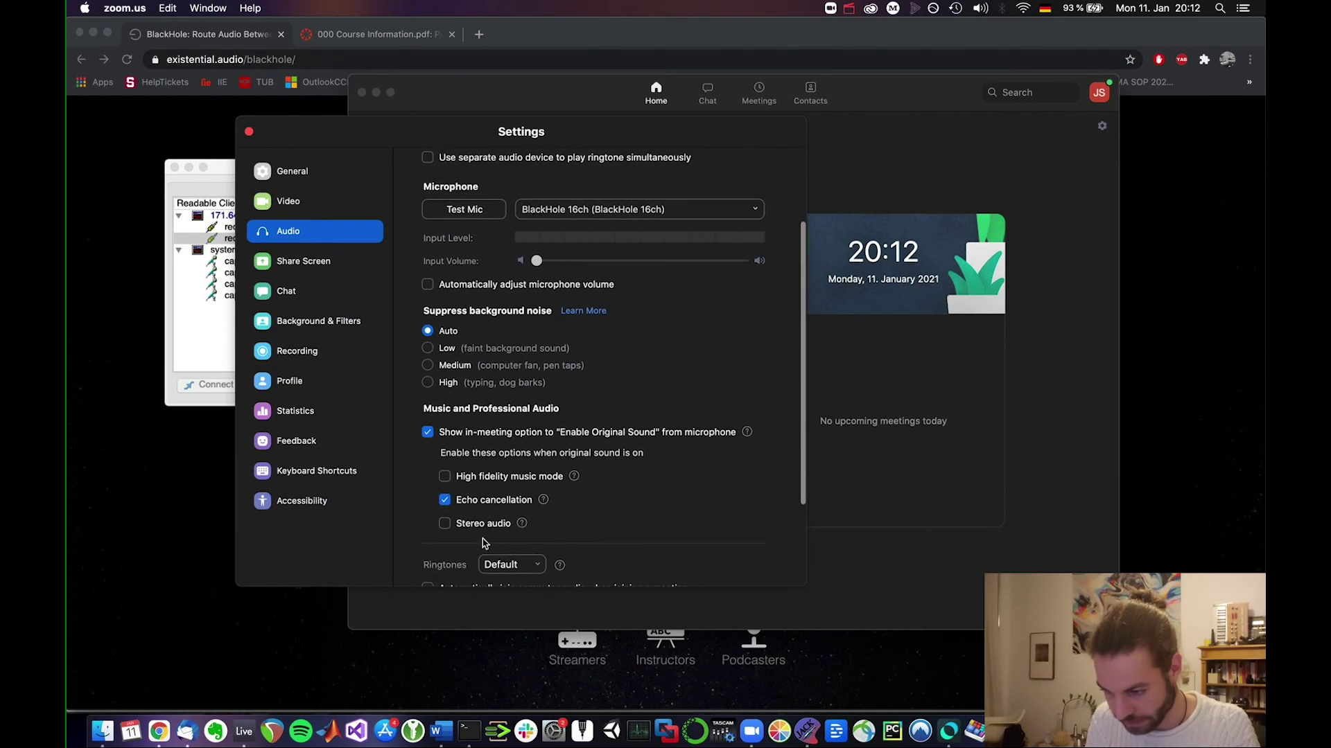
{"action": "left_click", "coordinate": [446, 525]}
{"action": "left_click", "coordinate": [446, 525]}
{"action": "scroll", "coordinate": [485, 520], "scroll_direction": "down", "scroll_amount": 1}
{"action": "mouse_move", "coordinate": [522, 511]}
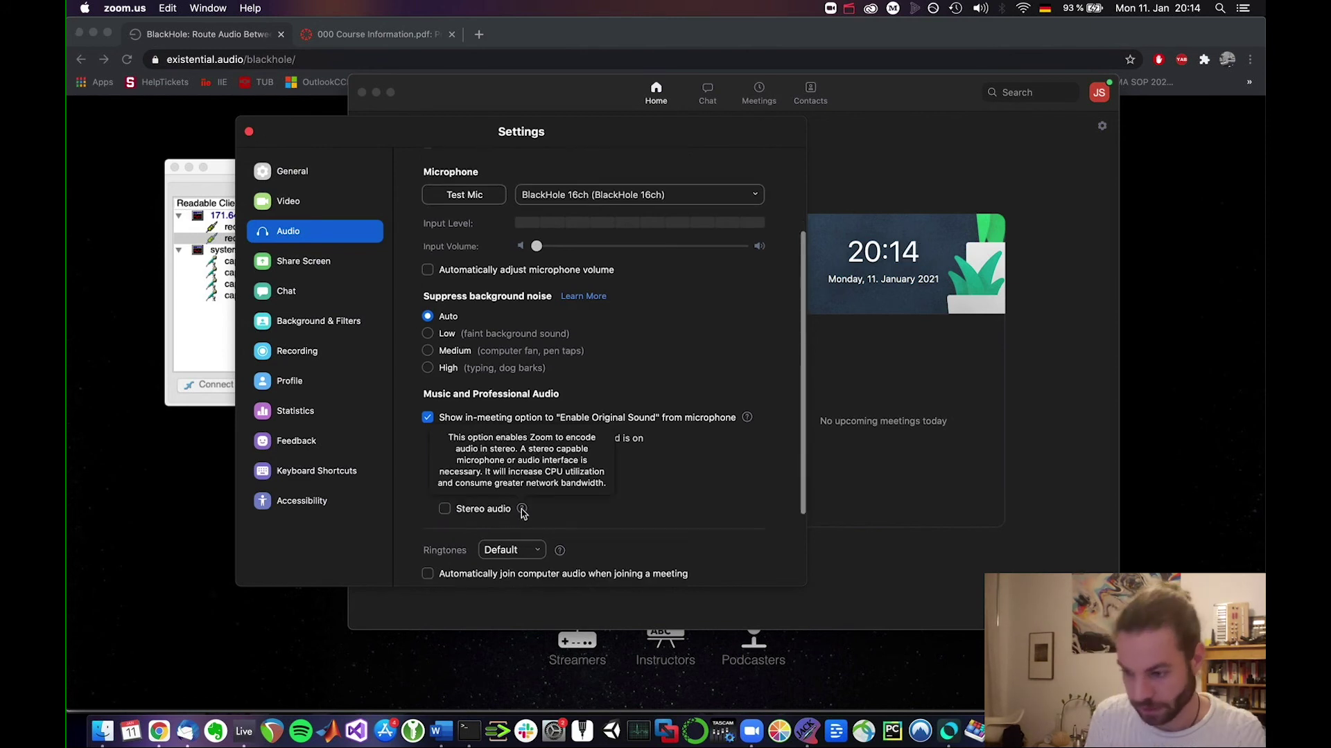